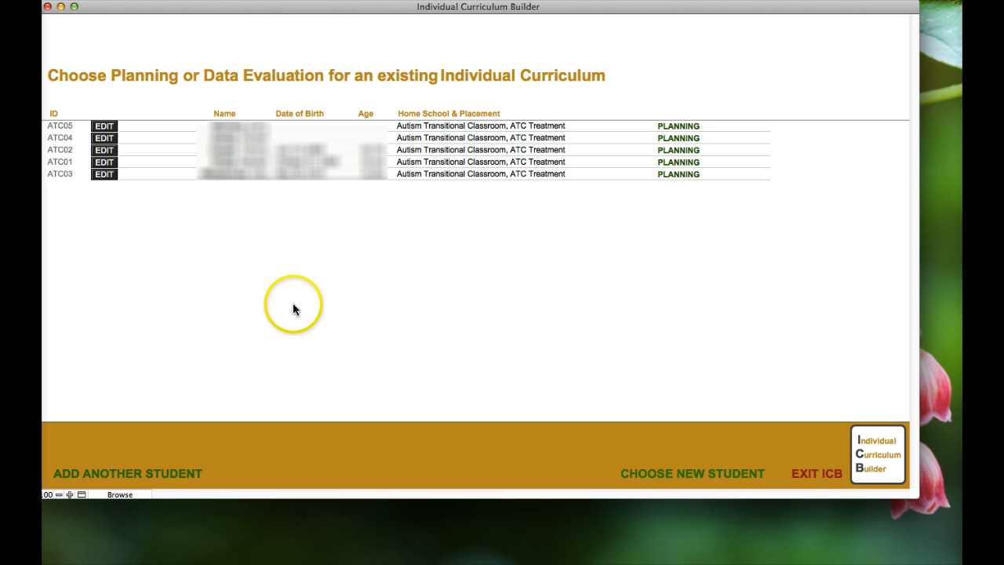
Add a new student record ATC06 and enter the student's last and first names
left_click(133, 474)
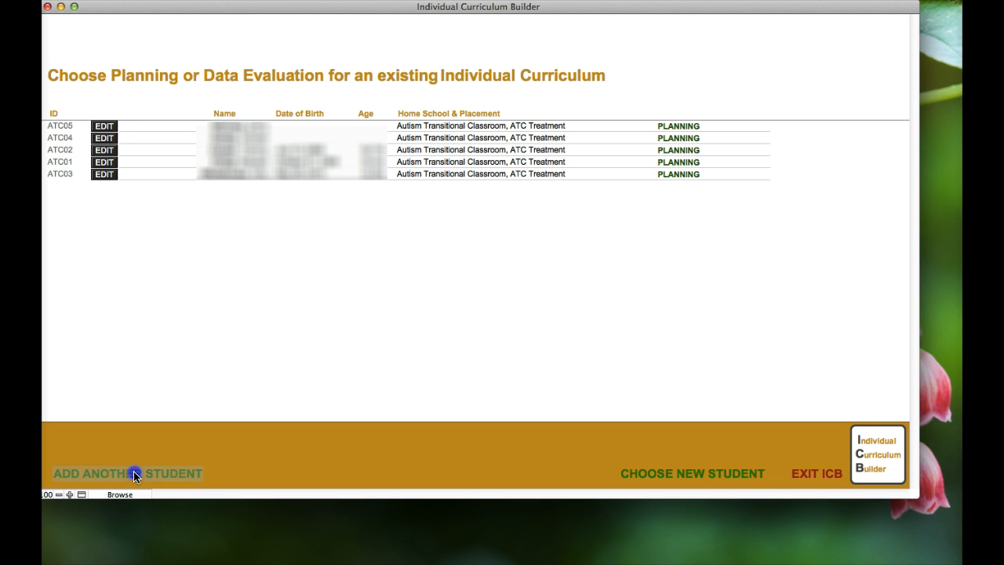
left_click(345, 127)
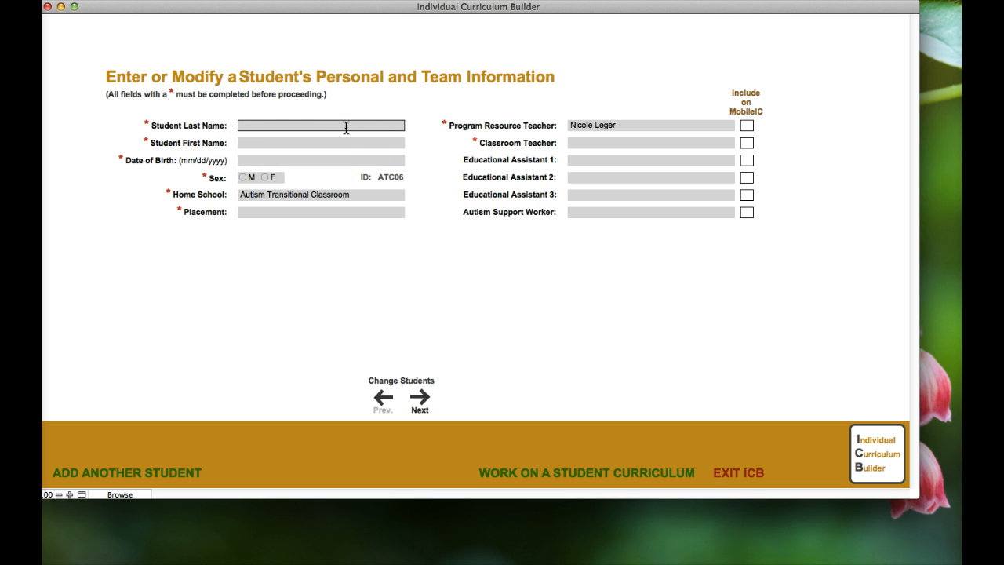
type("quest")
left_click(332, 148)
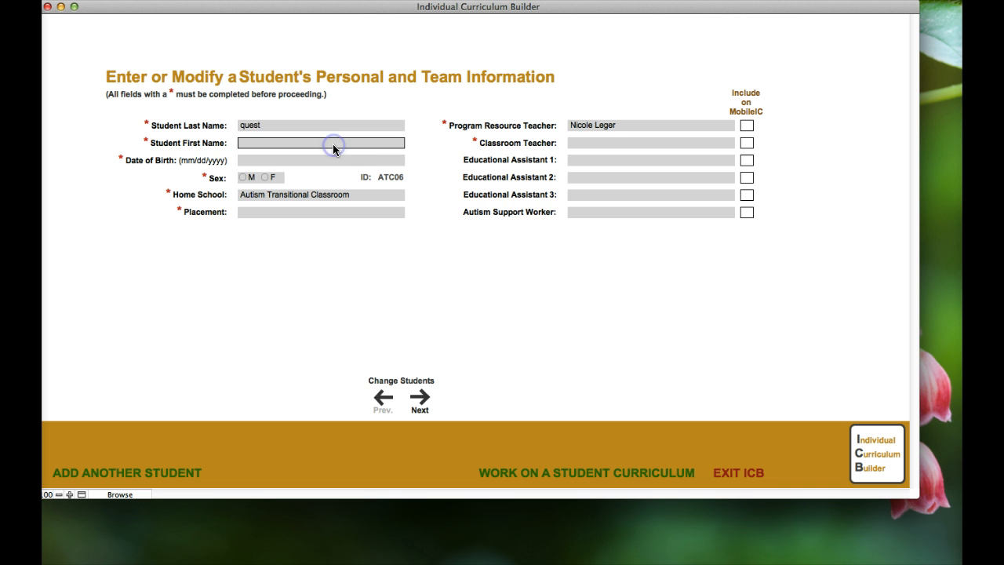
type("jonny")
Set the student's sex to M and placement to ATC Treatment
left_click(257, 182)
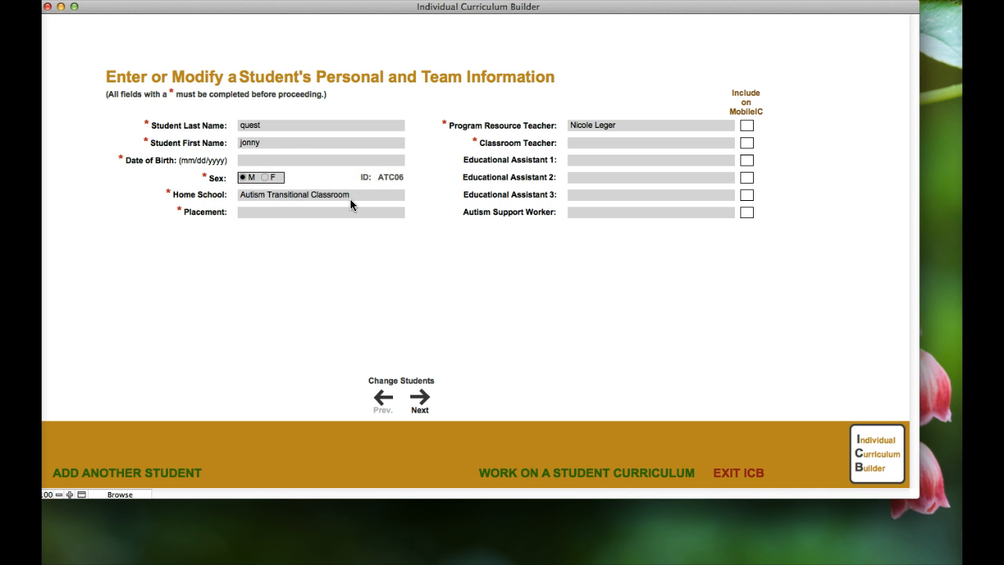
left_click(259, 213)
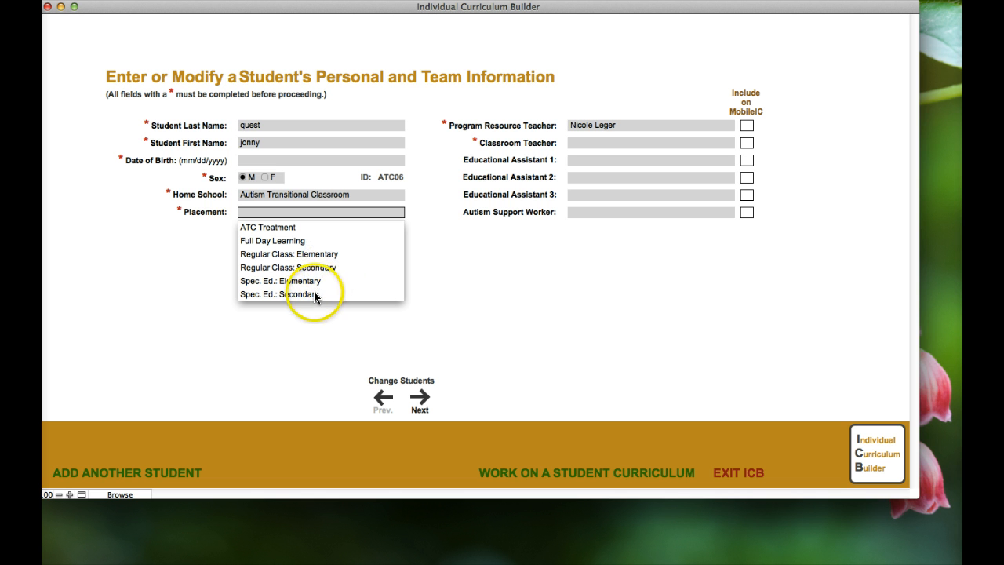
left_click(282, 227)
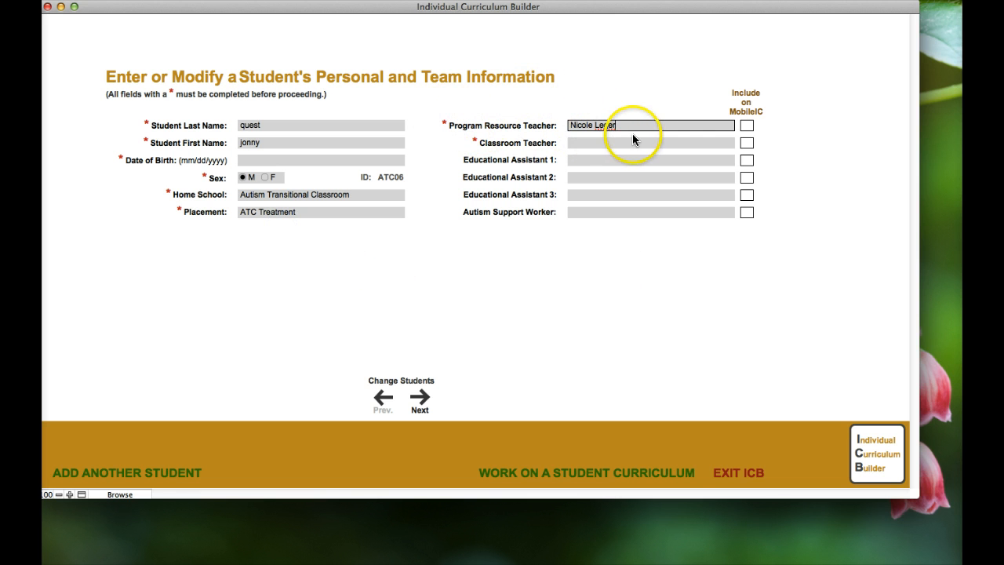
Enter names for the classroom teacher, first educational assistant and autism support worker
left_click(611, 144)
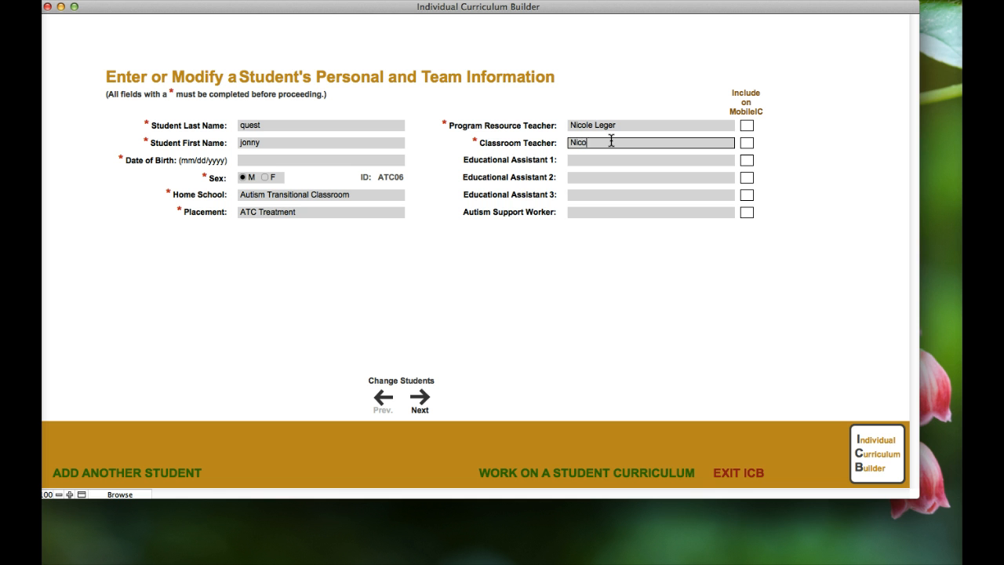
left_click(608, 150)
left_click(602, 160)
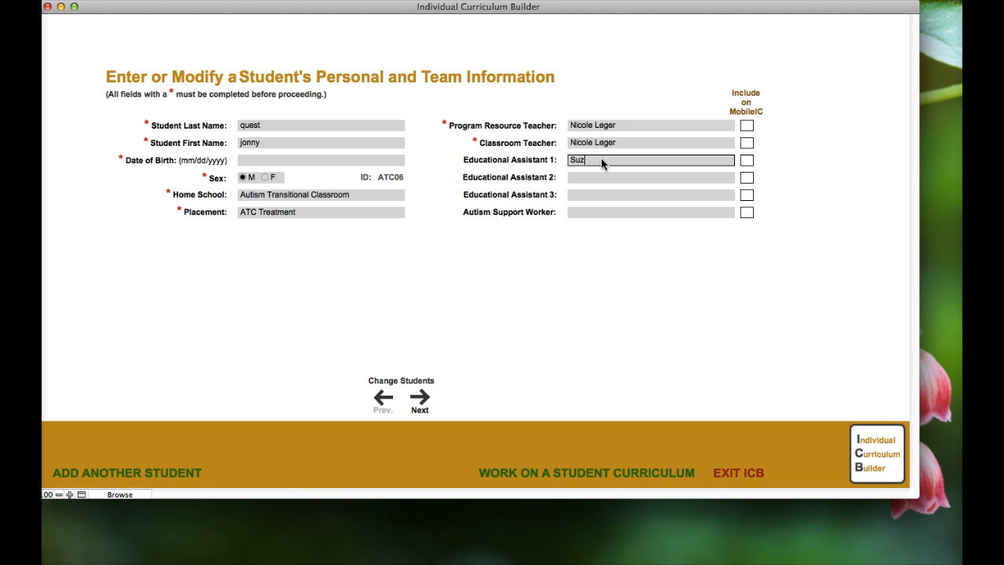
left_click(596, 210)
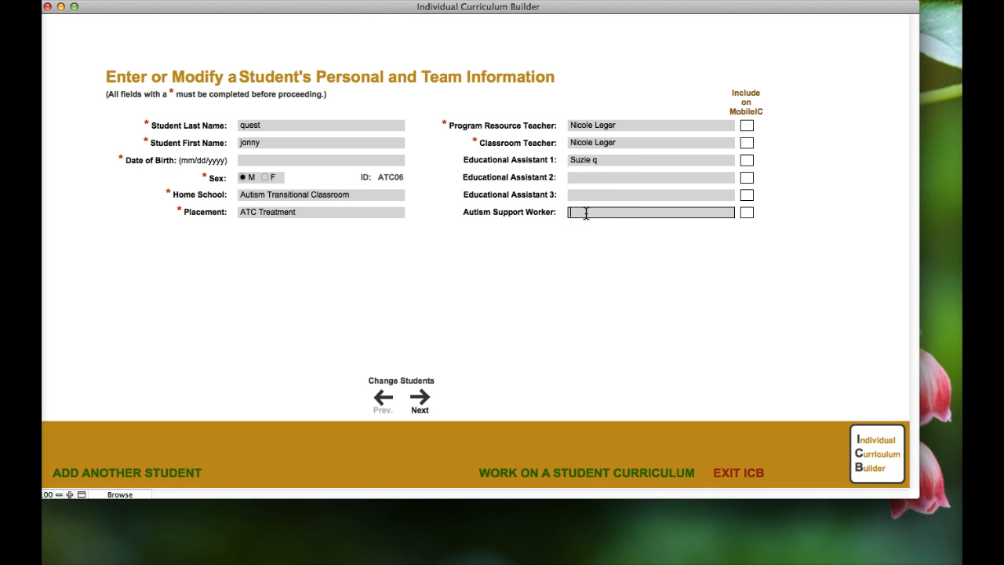
type("nancy b")
Tick Include on MobileIC for the teacher, first assistant and autism support worker
left_click(748, 115)
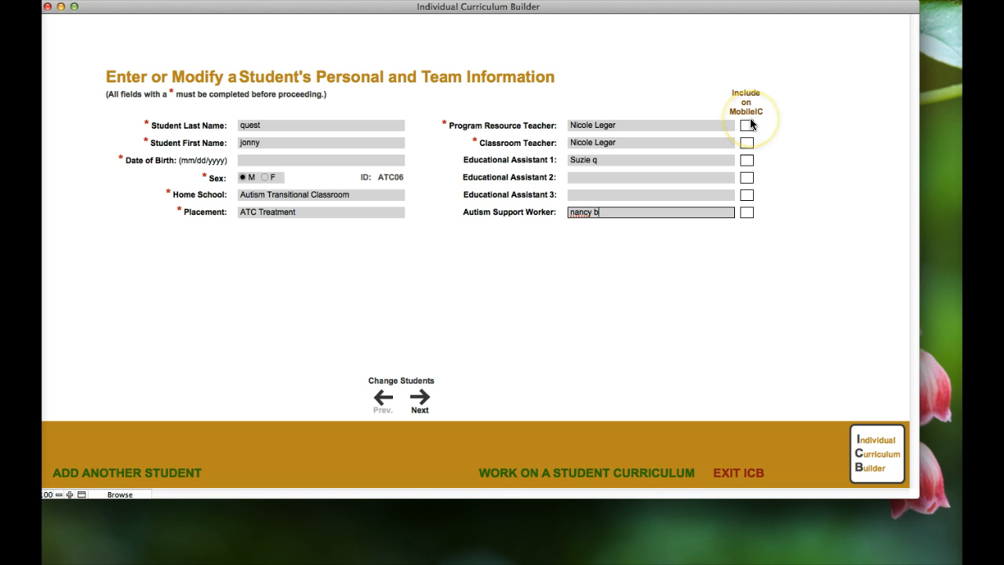
left_click(749, 124)
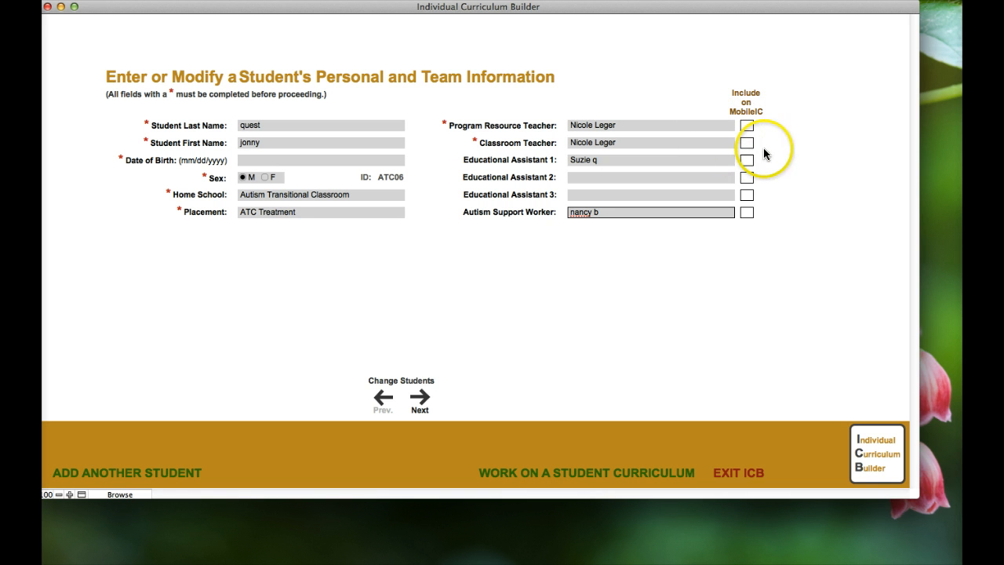
left_click(746, 144)
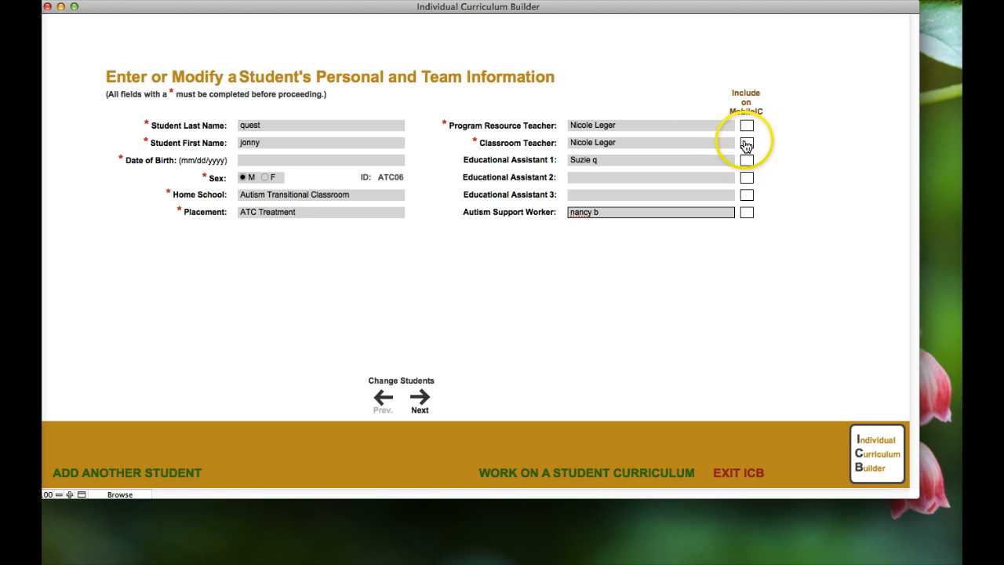
left_click(747, 160)
left_click(746, 211)
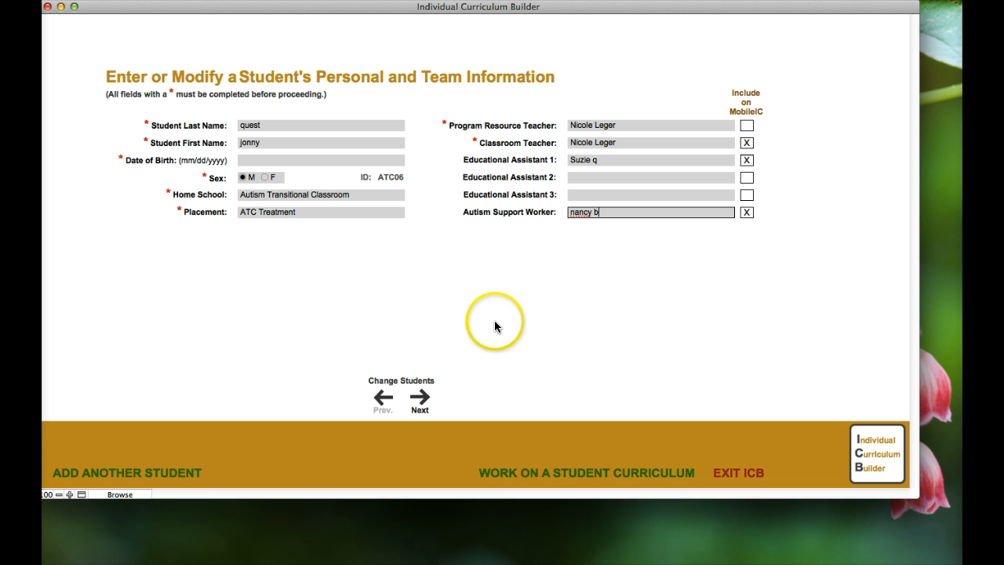
Open the curriculum list and start PLANNING for ATC06, showing its blank weekly plan
left_click(552, 471)
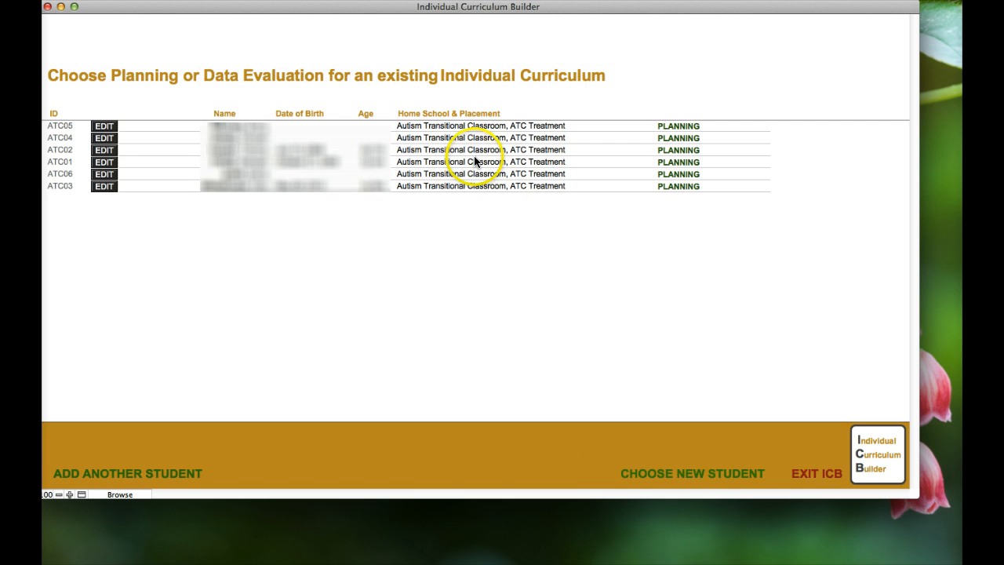
left_click(665, 176)
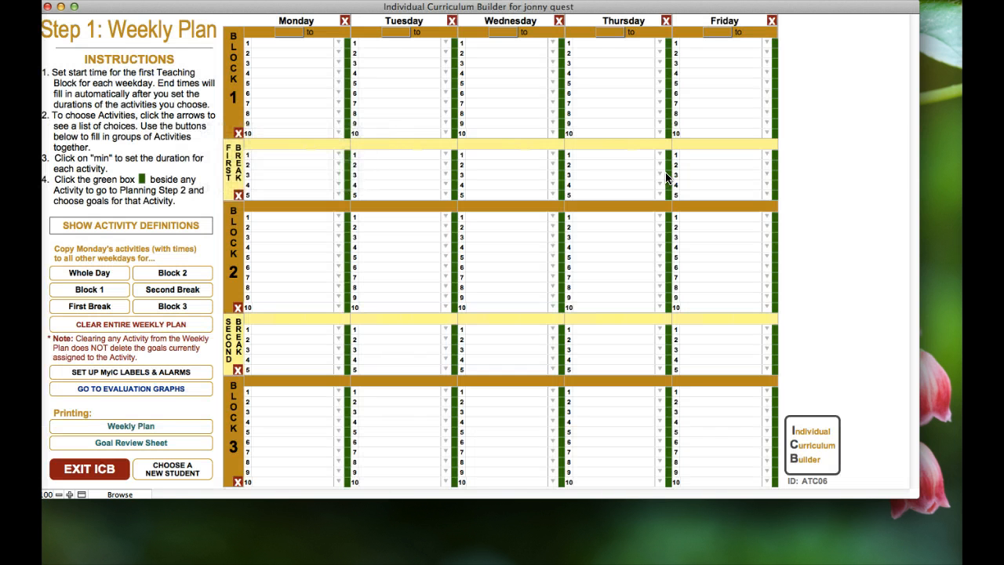
left_click_drag(336, 8, 361, 10)
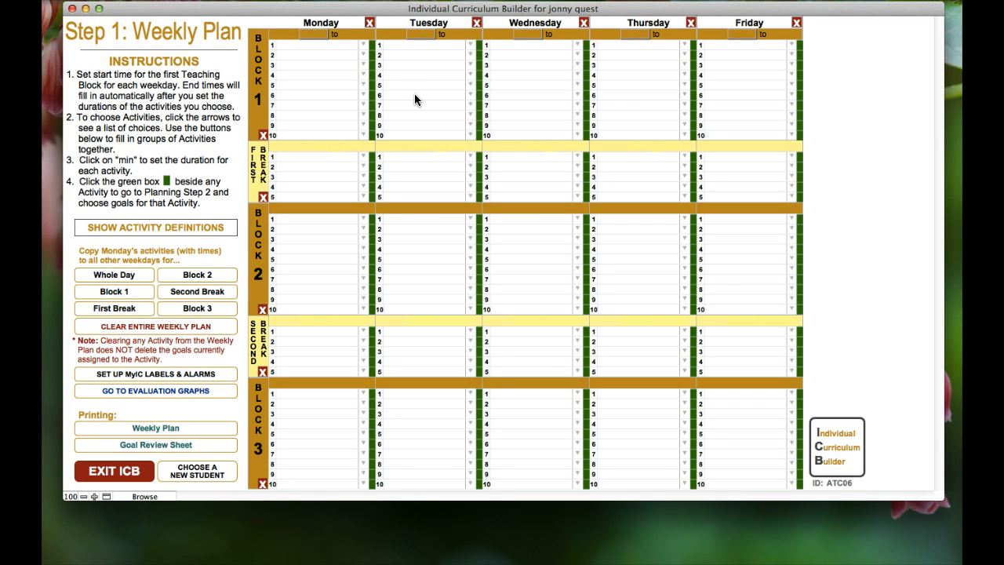
left_click_drag(323, 9, 340, 11)
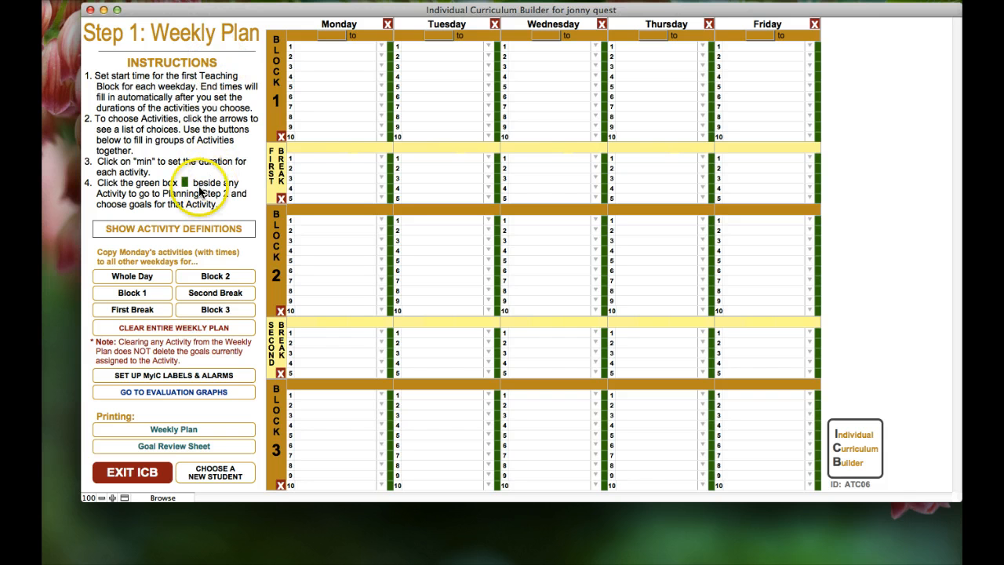
left_click(186, 229)
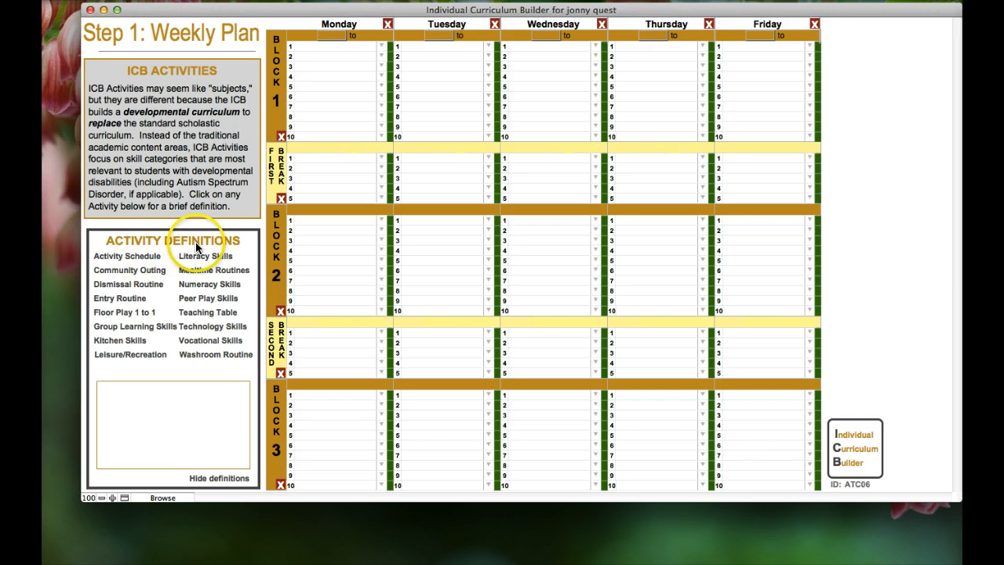
left_click(131, 257)
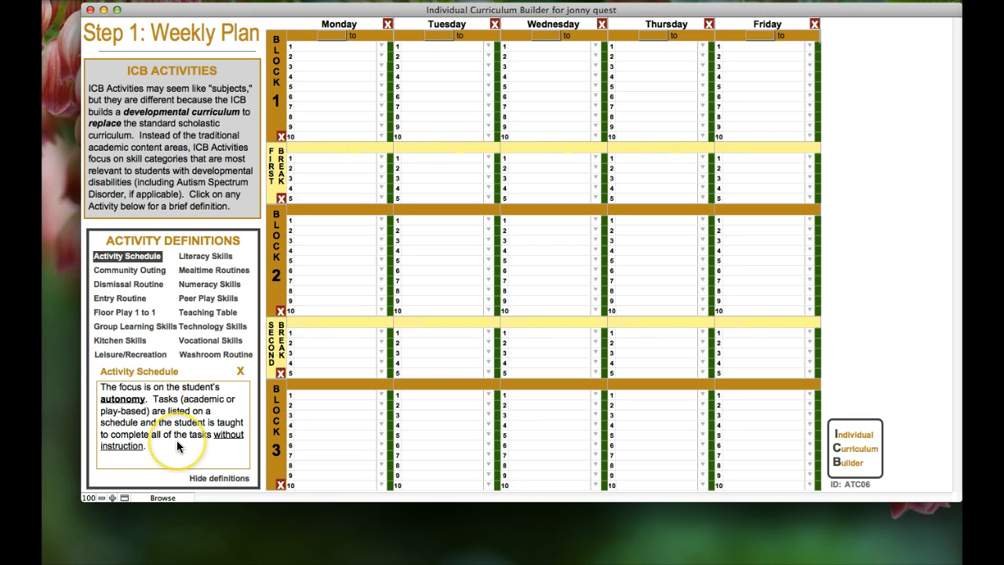
left_click(240, 374)
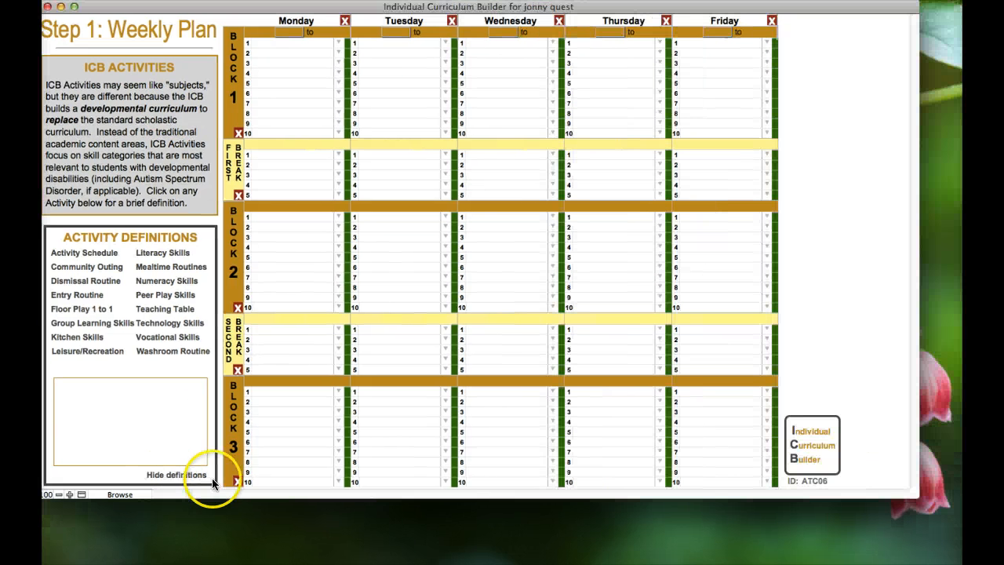
left_click(211, 476)
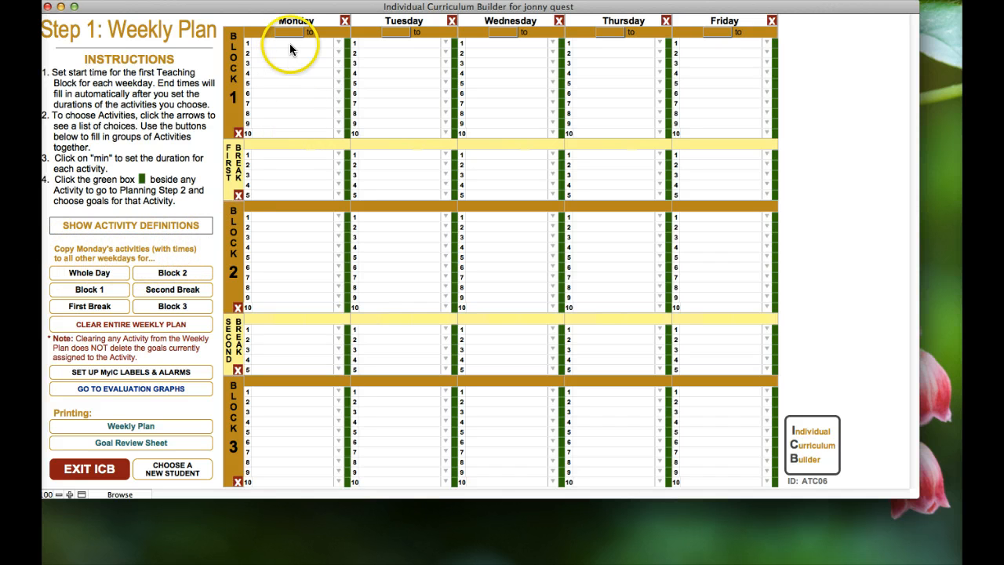
Set Monday's Block 1 start time to 9:30 AM
left_click_drag(260, 6, 306, 7)
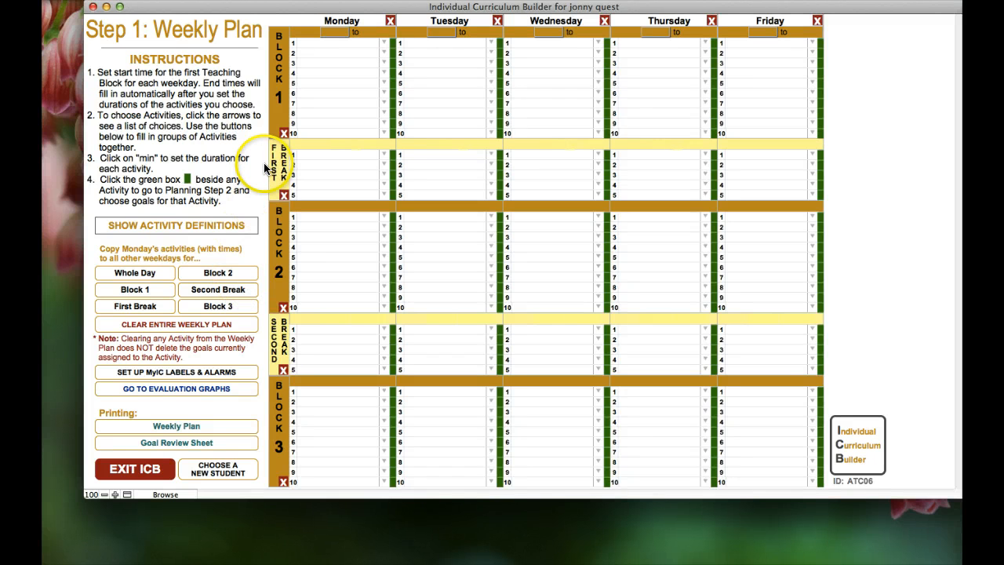
left_click(339, 33)
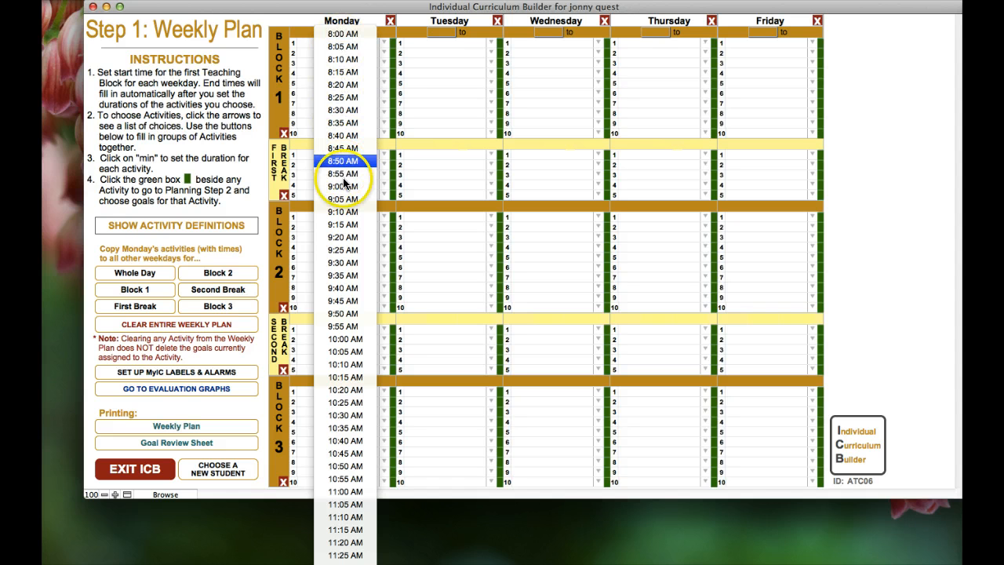
left_click(342, 262)
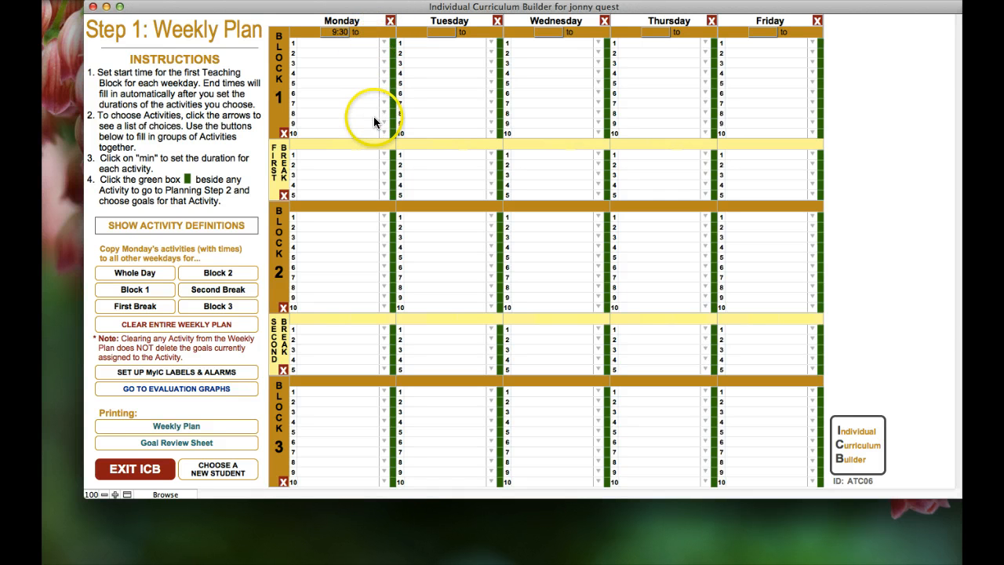
Put Entry Routine in Monday's first Block 1 slot with a 10-minute duration
left_click(382, 44)
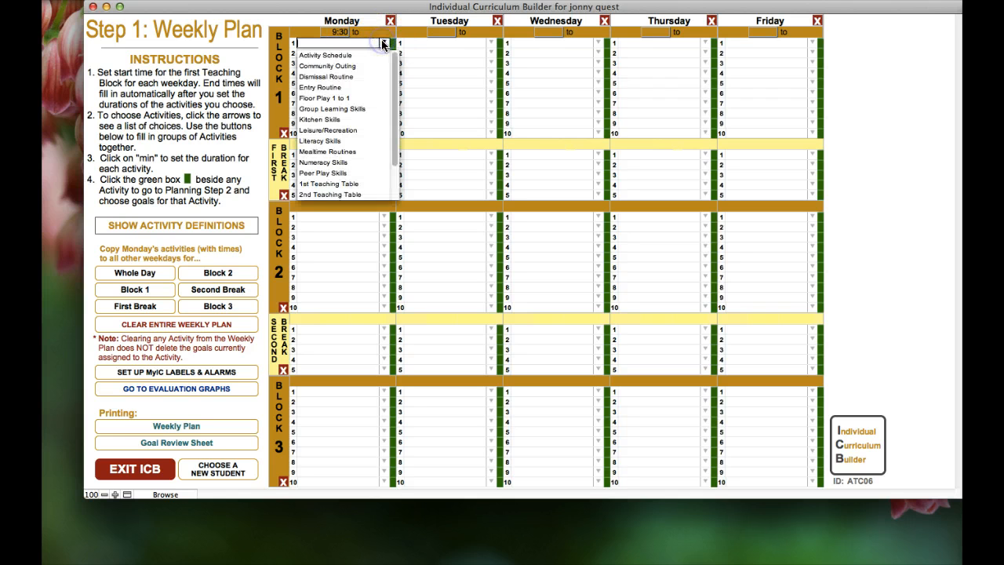
left_click(337, 87)
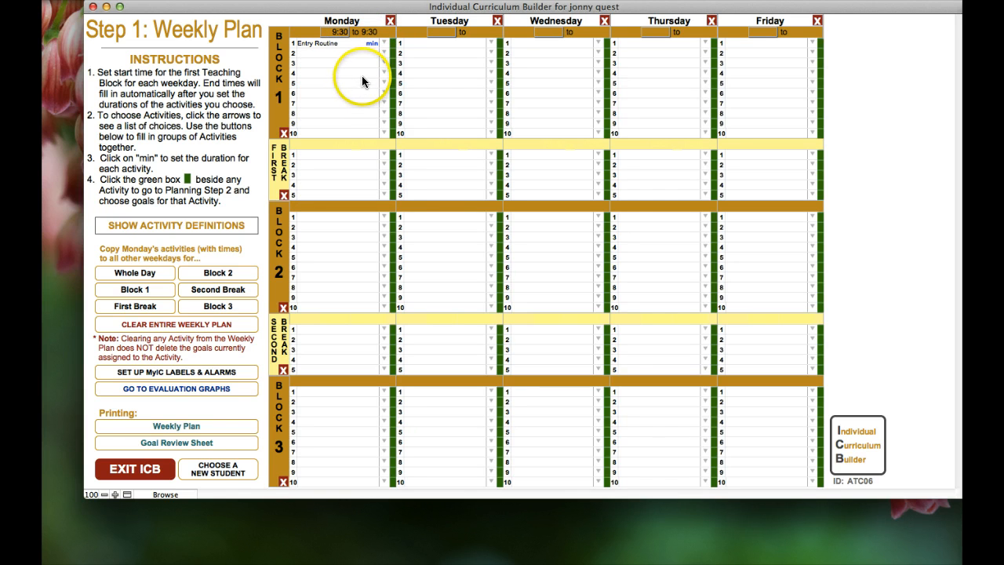
left_click(372, 44)
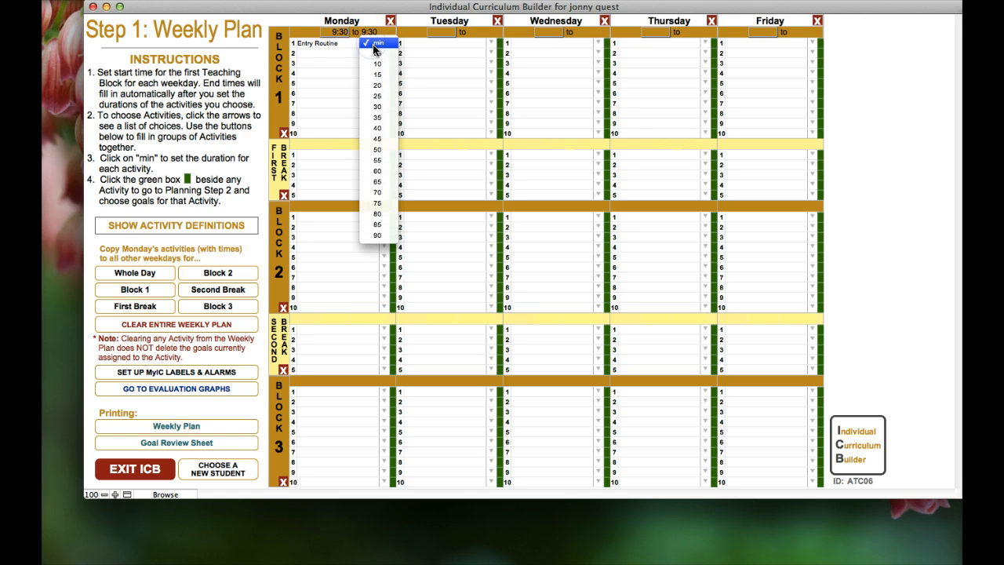
left_click(375, 63)
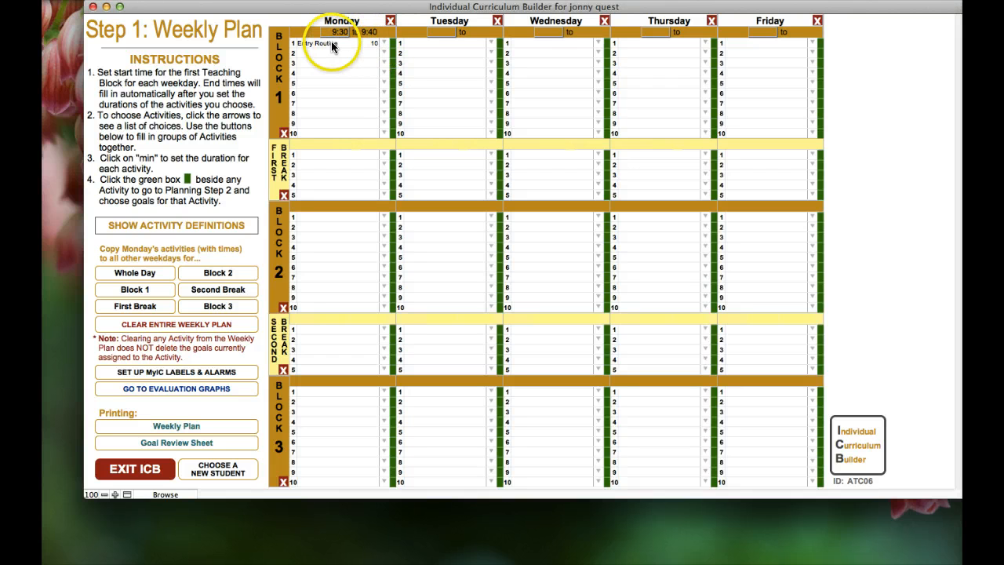
left_click(383, 42)
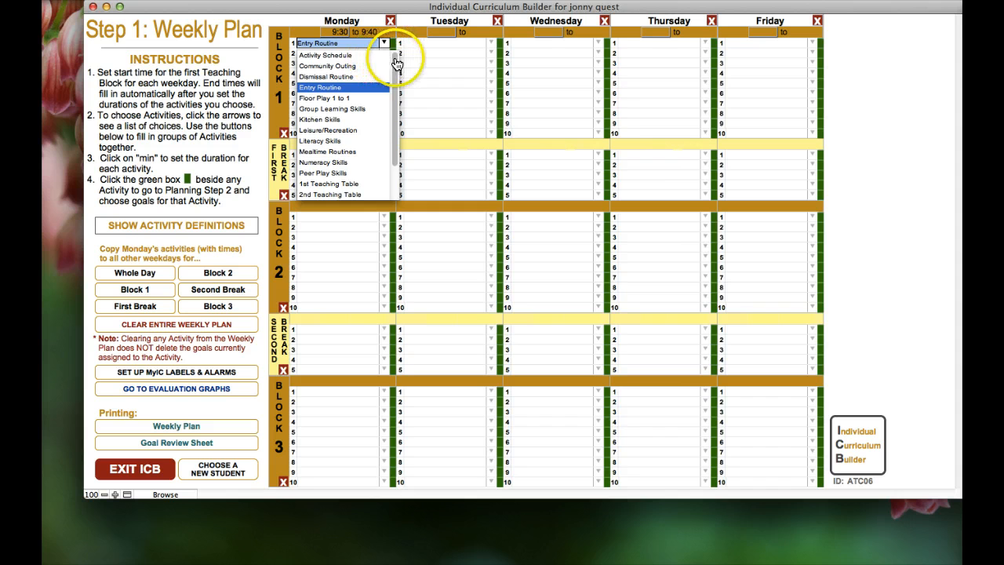
scroll(394, 75, "down", 2)
scroll(394, 75, "down", 2)
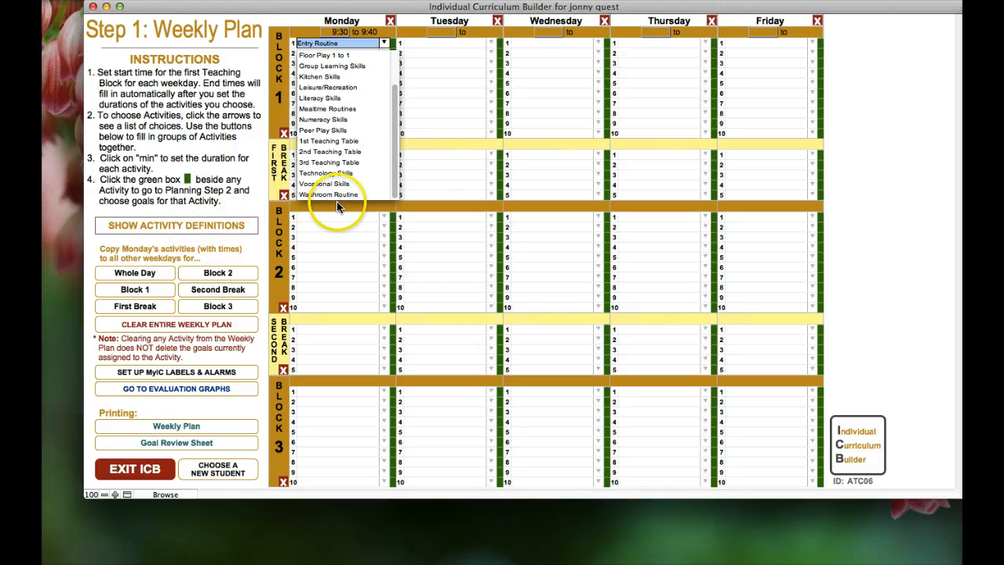
scroll(395, 96, "up", 5)
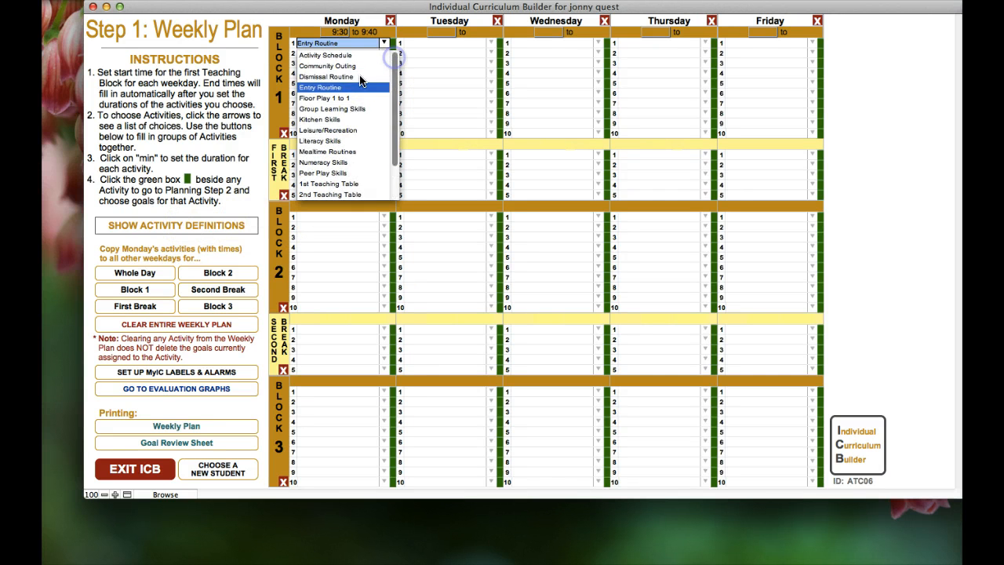
left_click(334, 86)
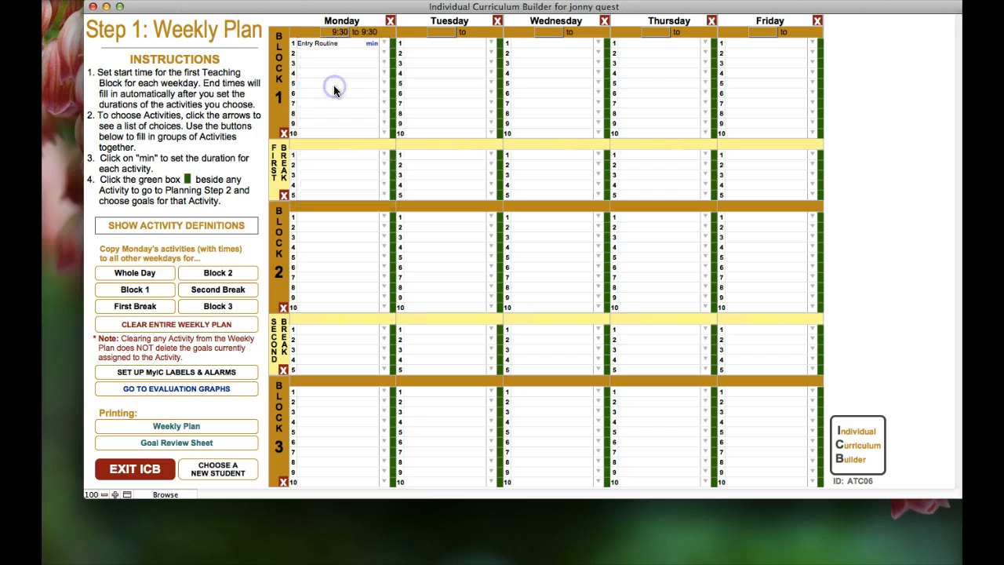
left_click(374, 45)
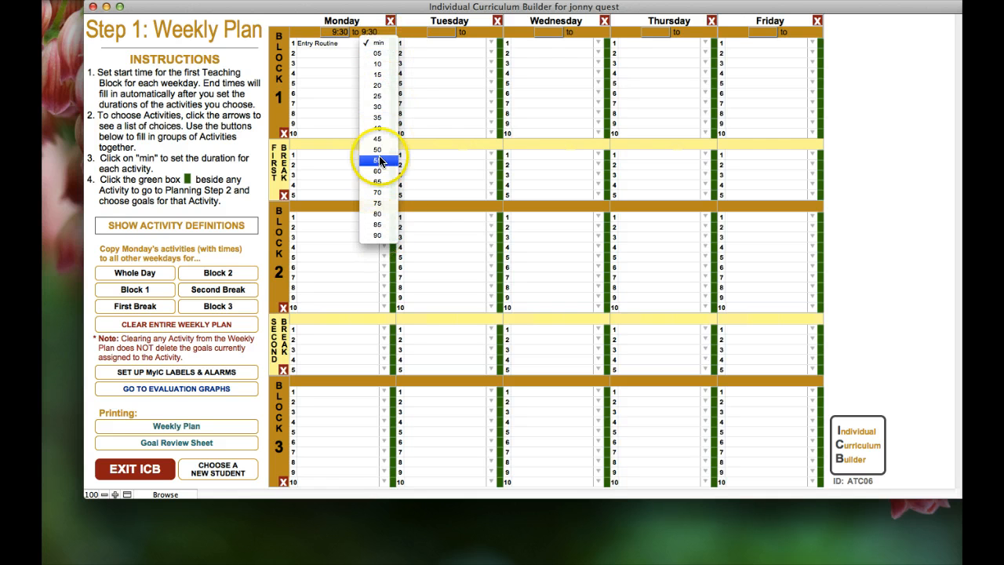
left_click(378, 64)
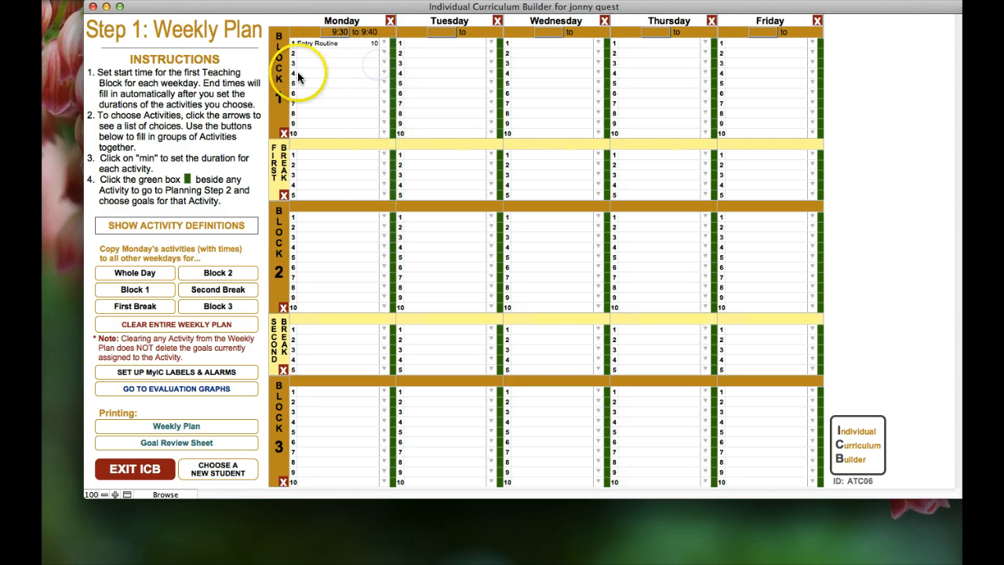
Add Activity Schedule and Group Learning Skills, 20 minutes each, to slots two and three
left_click(383, 54)
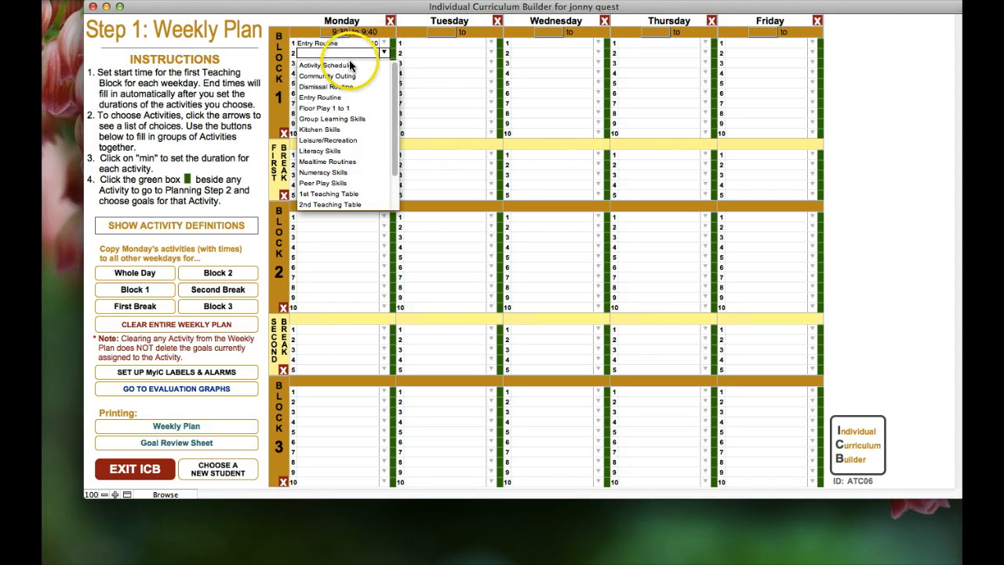
left_click(348, 68)
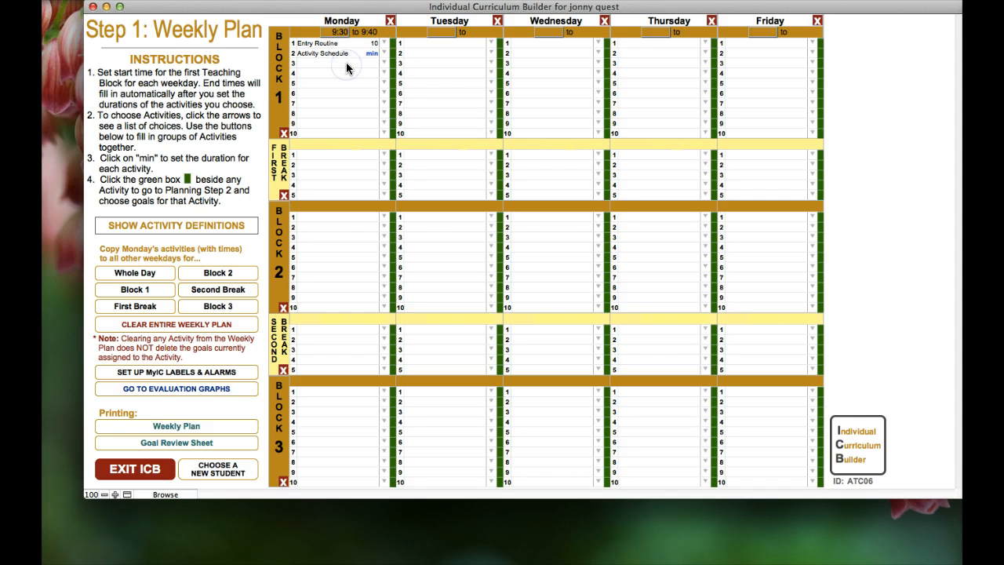
left_click(372, 53)
left_click(377, 93)
left_click(384, 62)
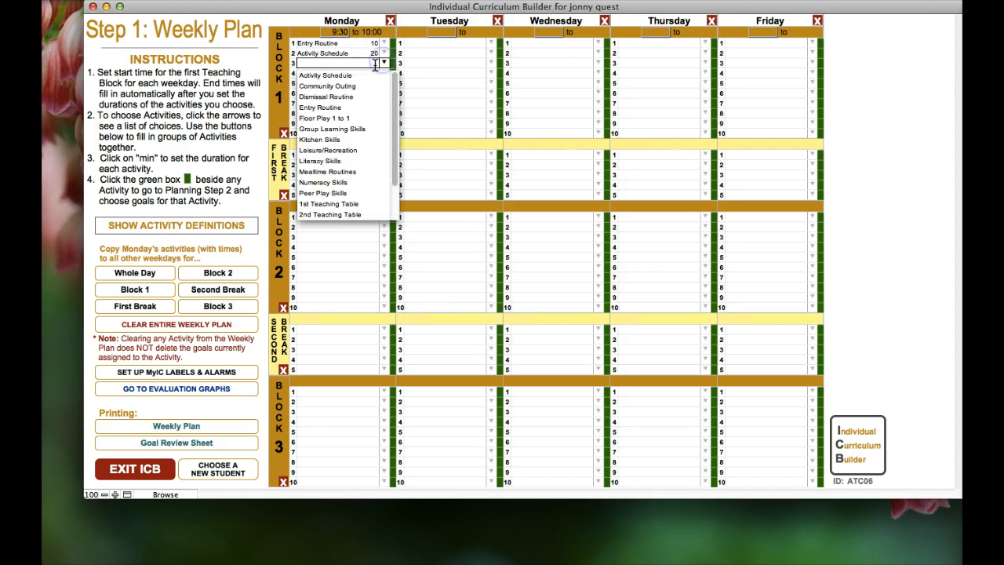
left_click(351, 128)
left_click(374, 65)
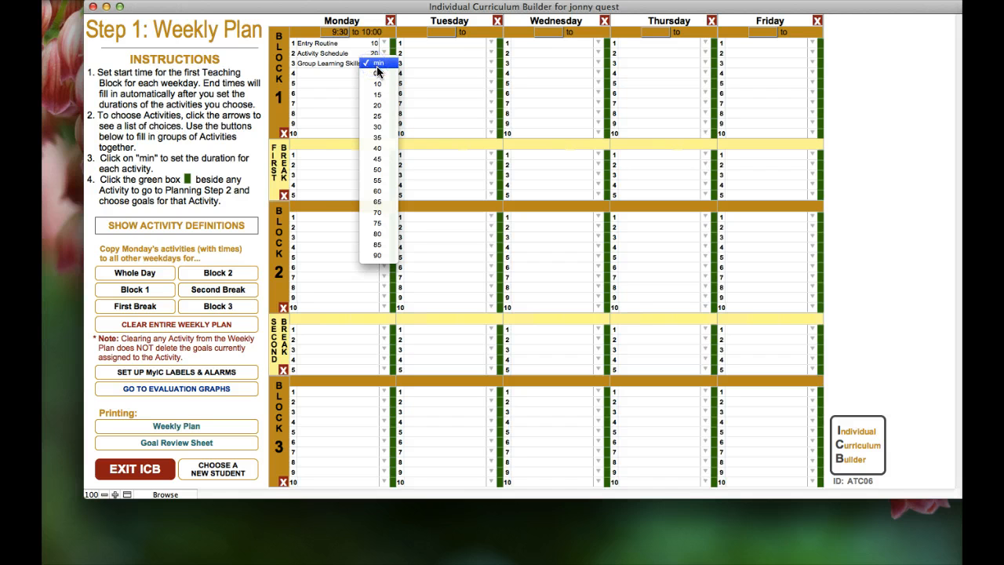
left_click(377, 105)
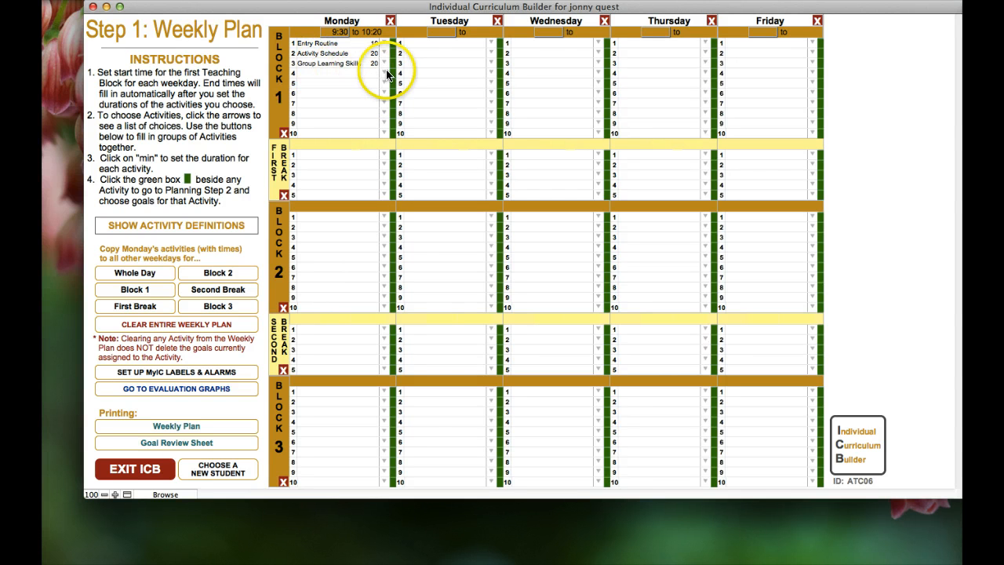
Add 1st Teaching Table for 20 minutes and Washroom Routine for 10 minutes
left_click(385, 74)
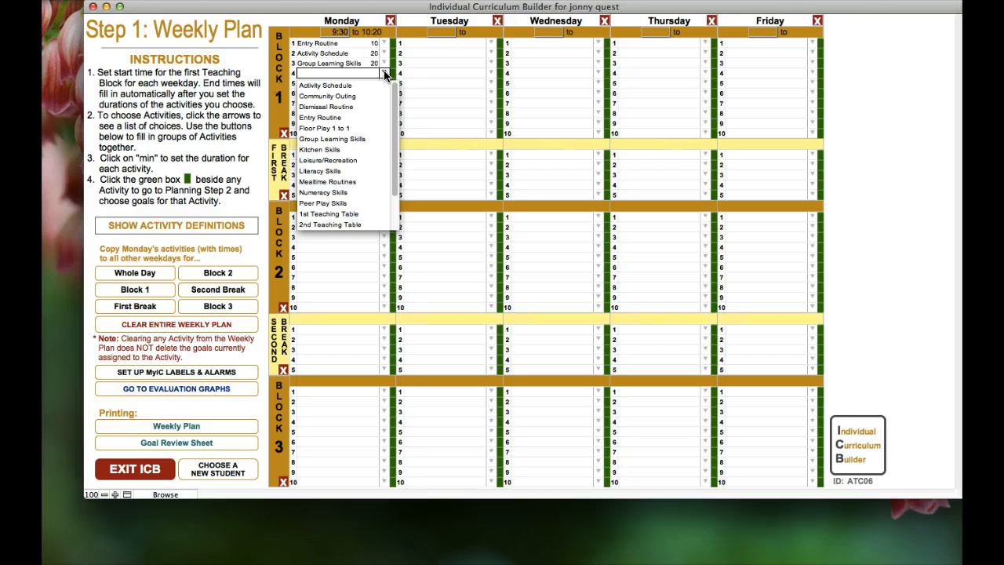
left_click(345, 213)
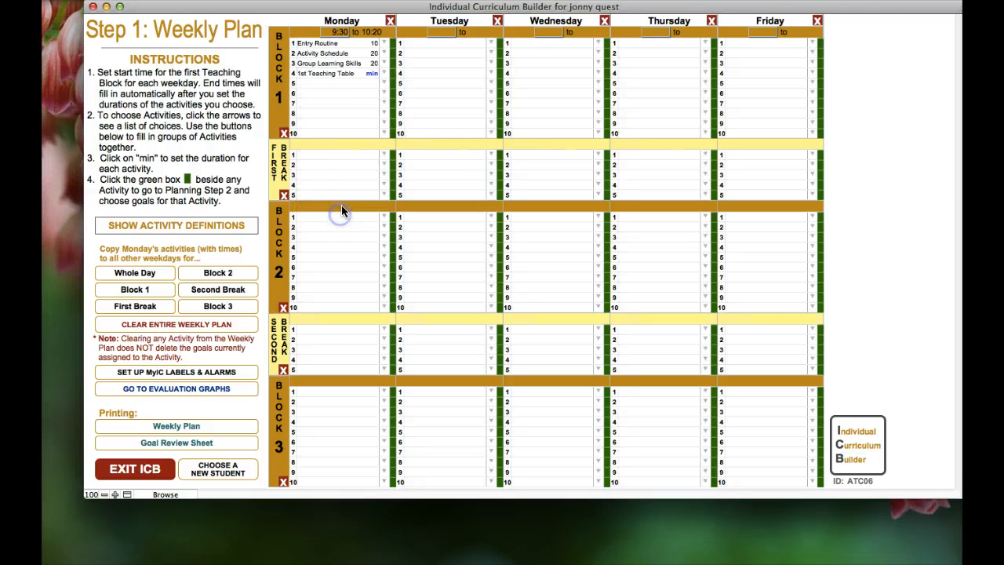
left_click(369, 73)
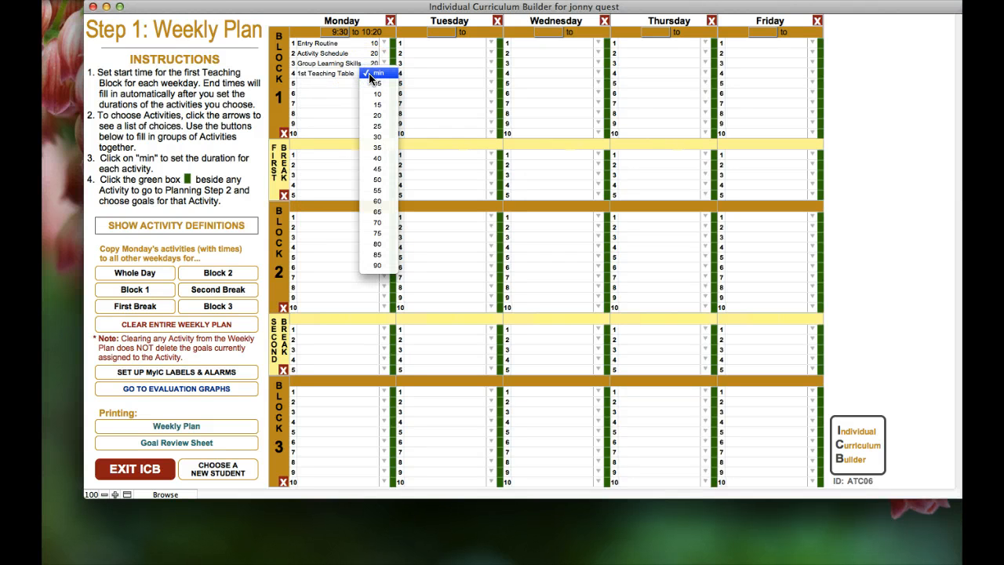
left_click_drag(370, 73, 393, 151)
left_click(384, 84)
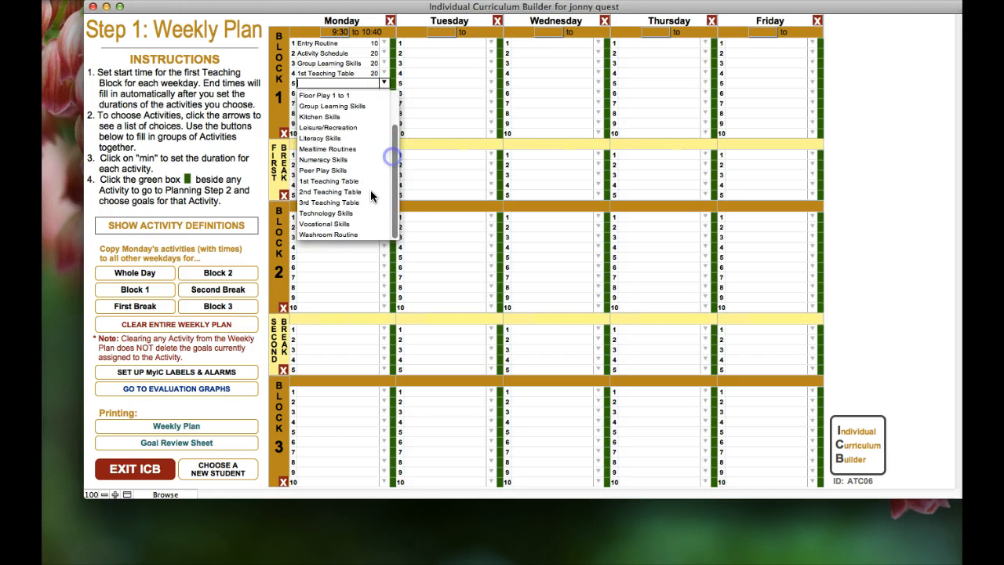
left_click(335, 237)
left_click_drag(369, 83, 376, 108)
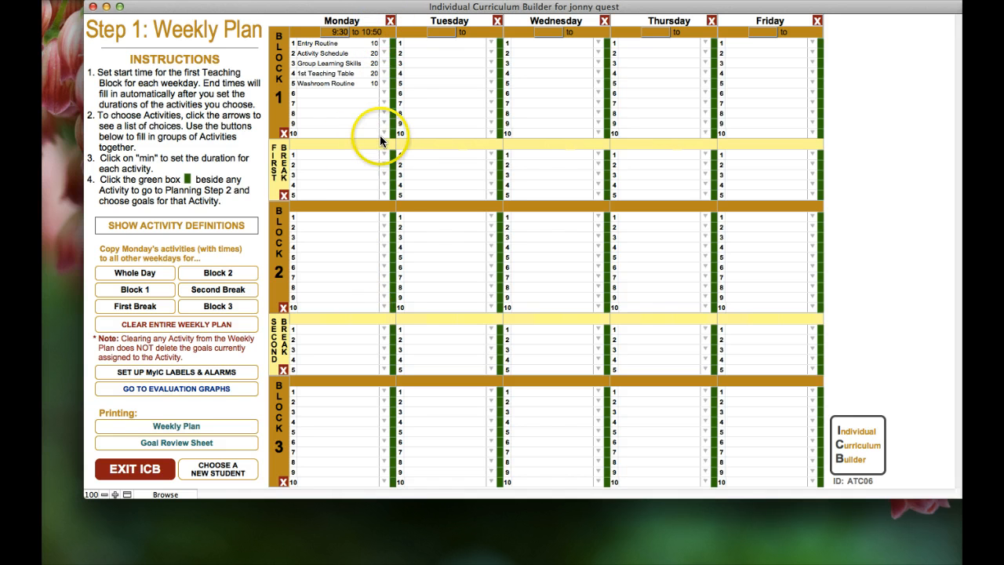
Put Mealtime Routines in First Break's first slot for 15 minutes
left_click(383, 154)
left_click_drag(394, 176, 394, 247)
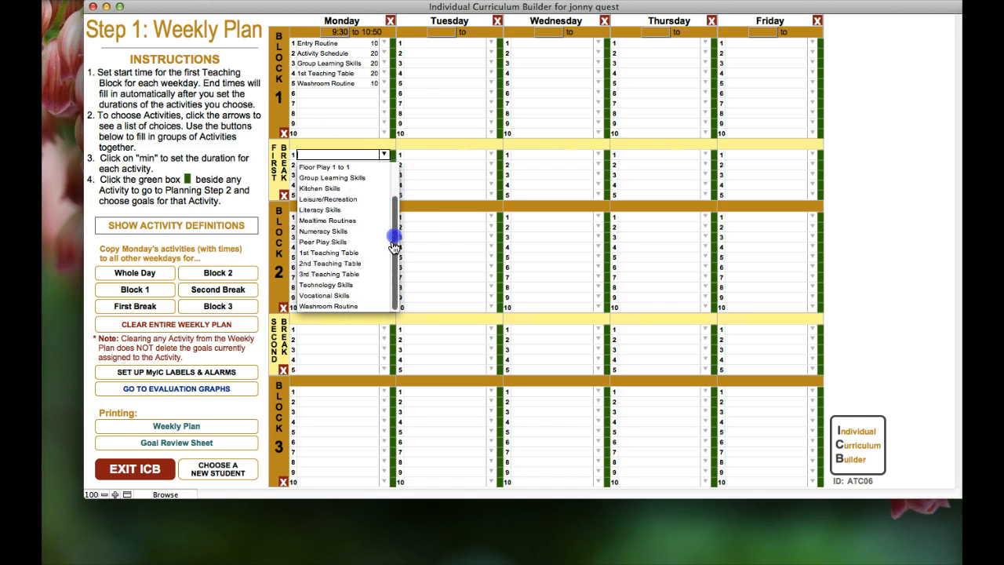
left_click(329, 220)
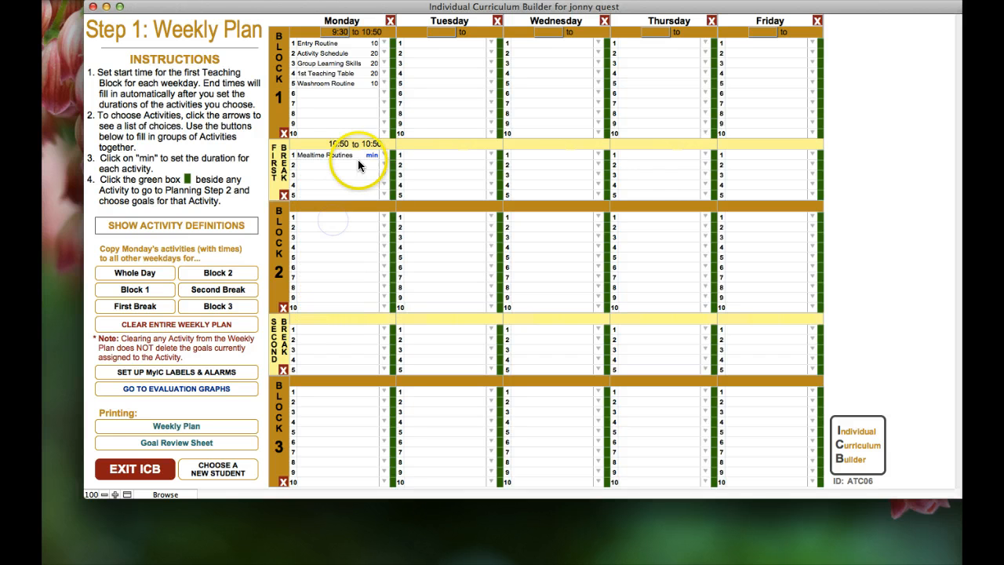
left_click(370, 155)
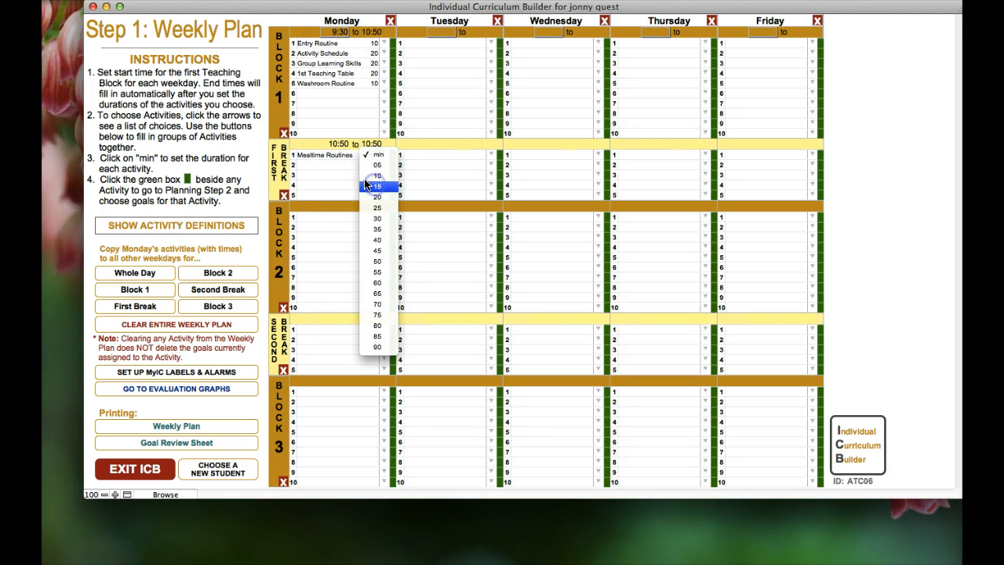
left_click(376, 186)
Put Leisure/Recreation in First Break's second slot for 15 minutes
left_click(385, 167)
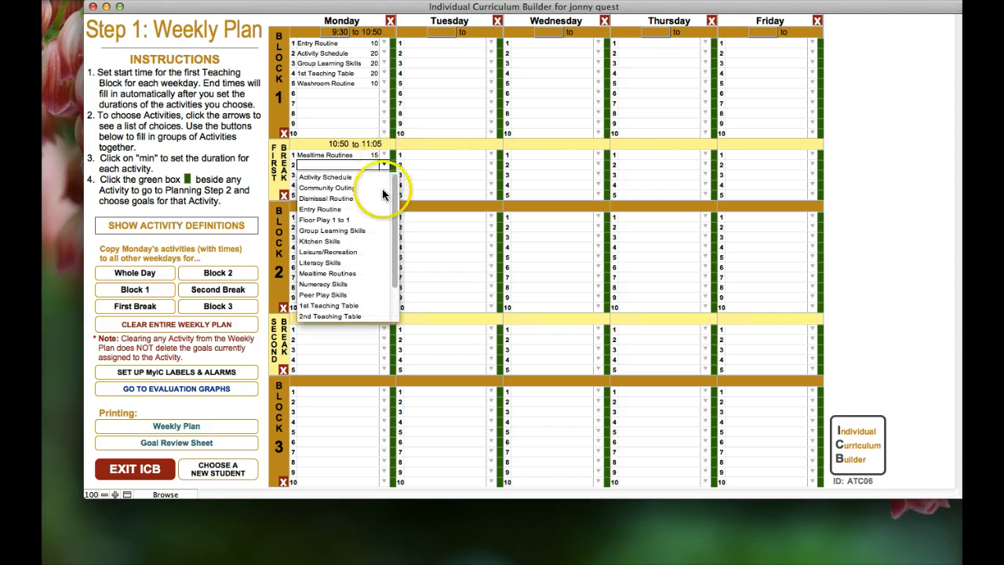
left_click_drag(396, 202, 396, 210)
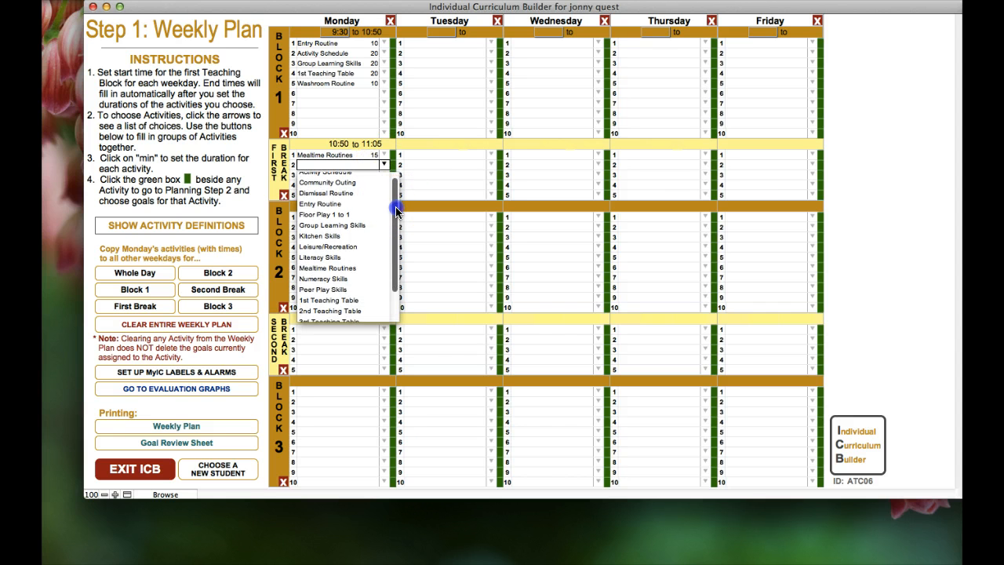
left_click(346, 246)
left_click(372, 167)
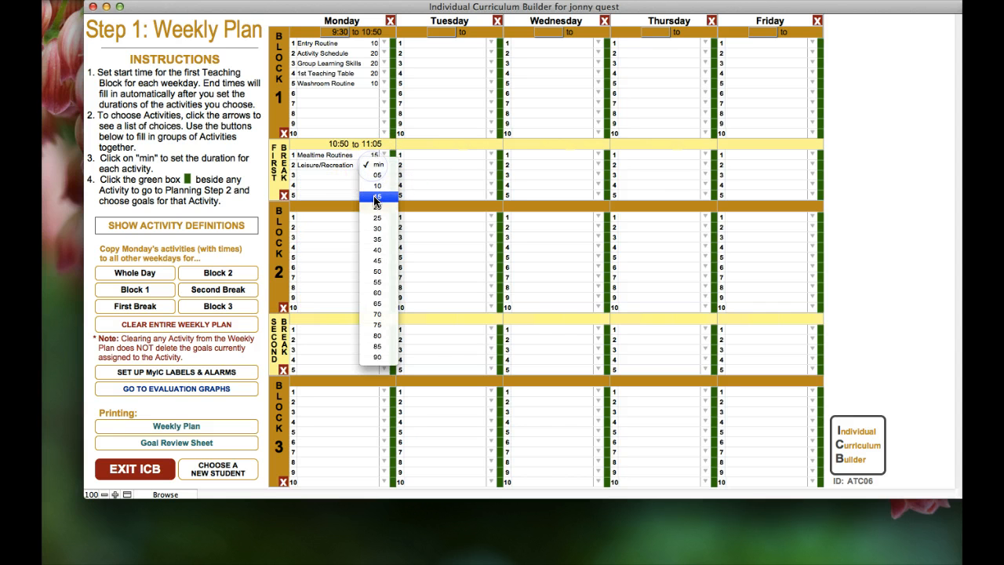
left_click(377, 196)
left_click(337, 156)
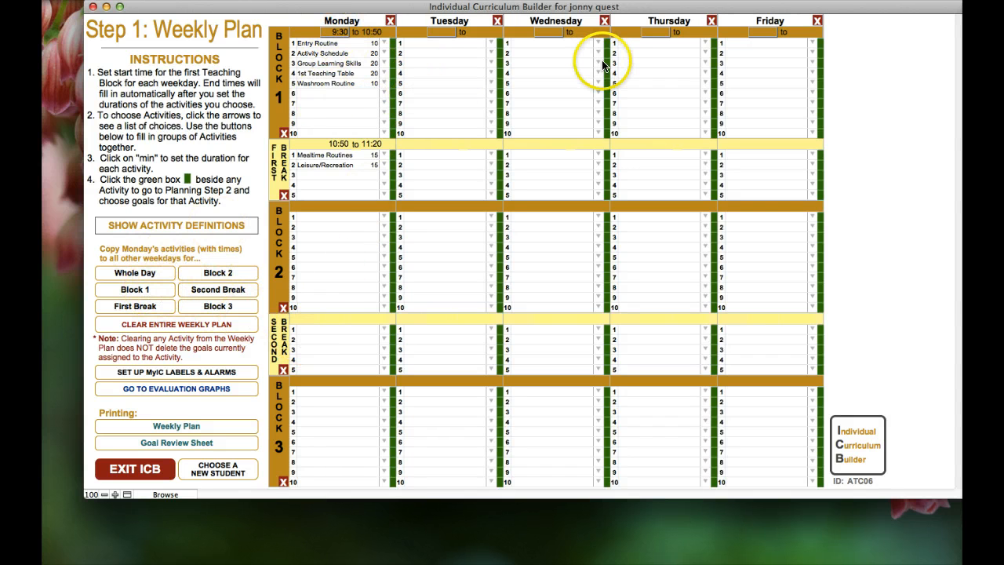
left_click(136, 292)
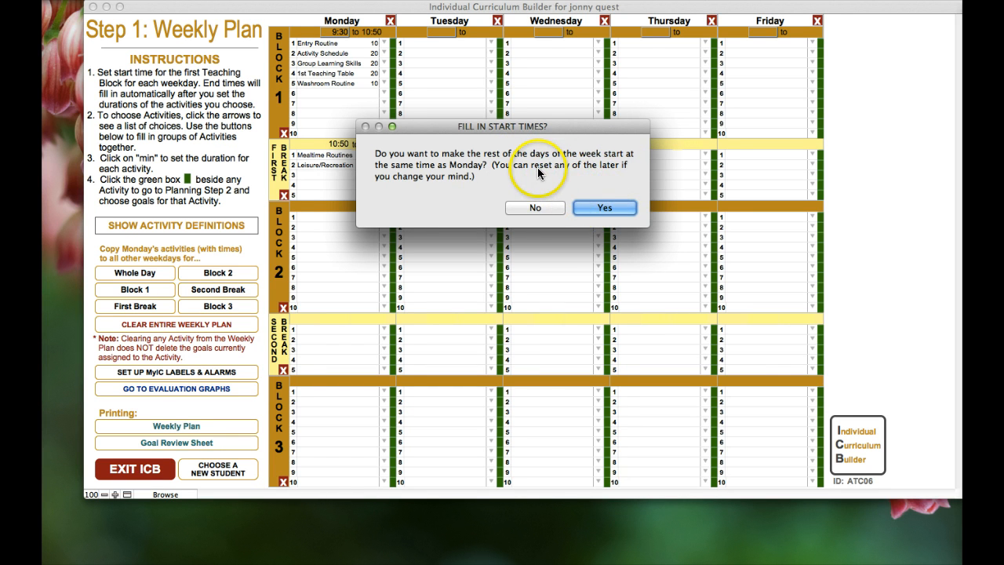
left_click(597, 208)
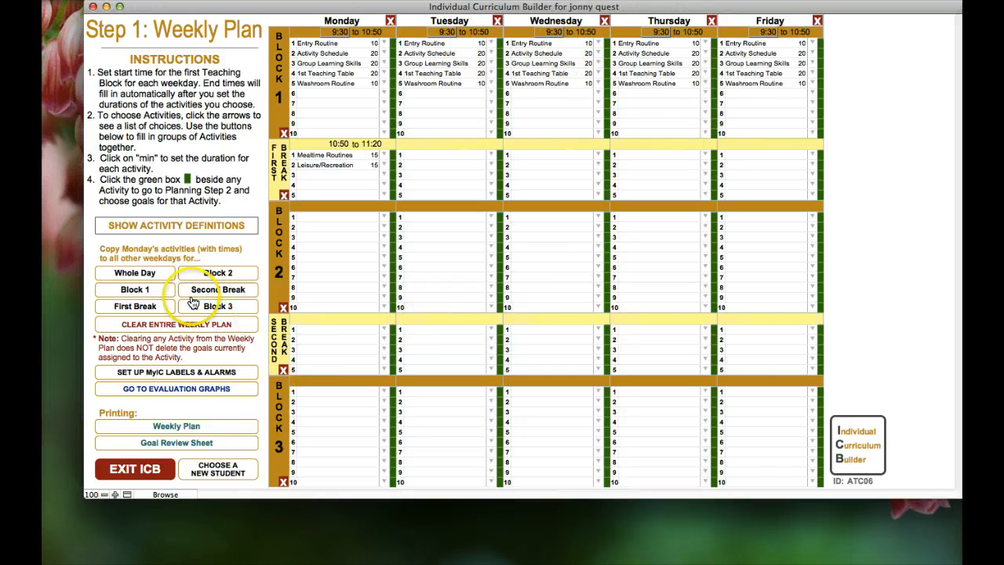
left_click(143, 309)
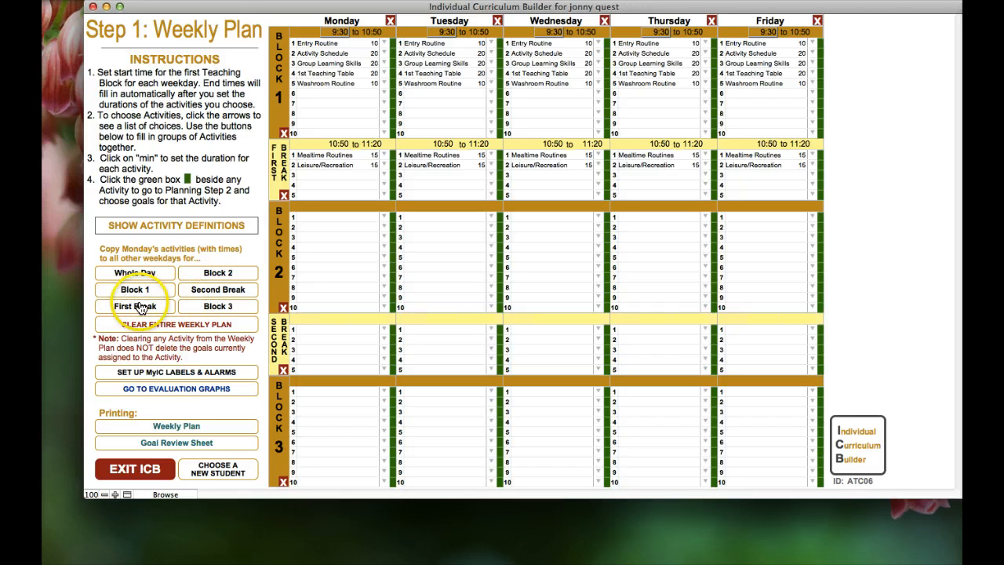
left_click(141, 308)
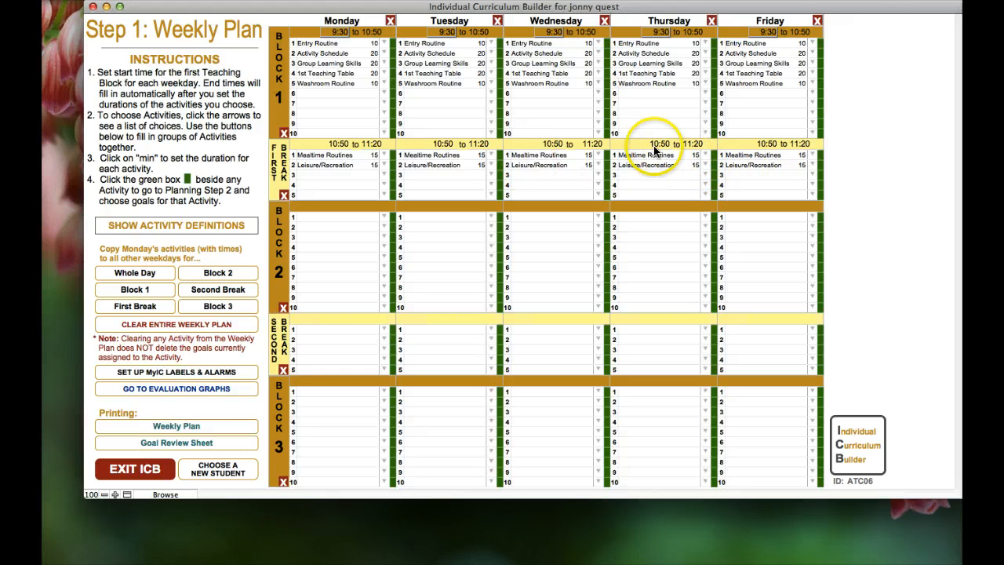
Set Wednesday's second Block 1 activity to Community Outing lasting 60 minutes
left_click(597, 54)
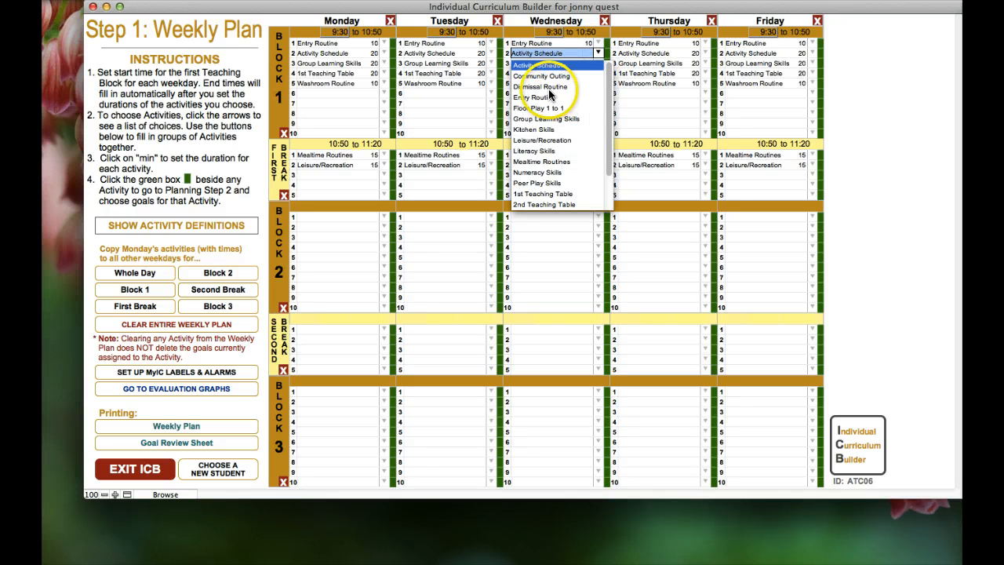
left_click(547, 77)
left_click(597, 53)
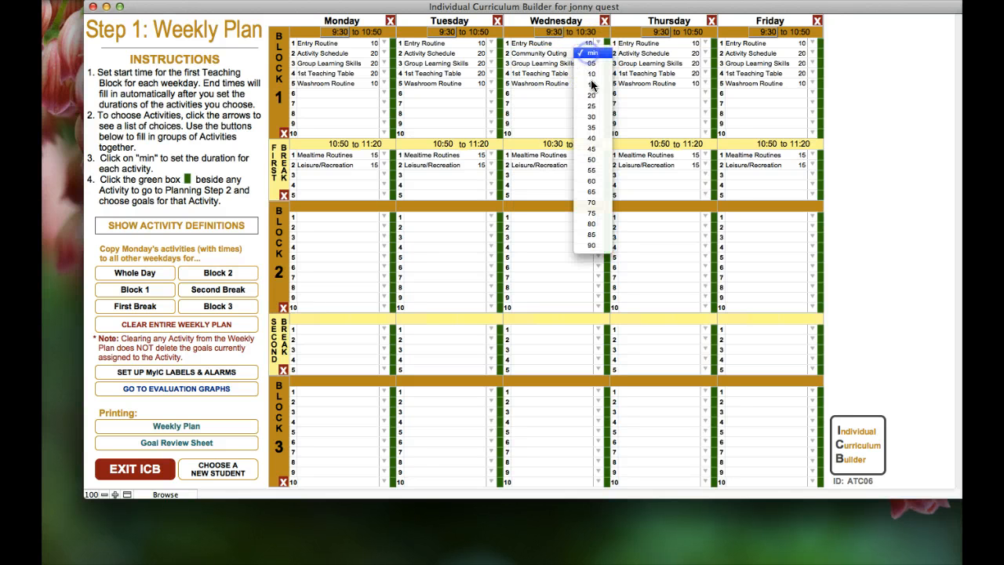
left_click(592, 181)
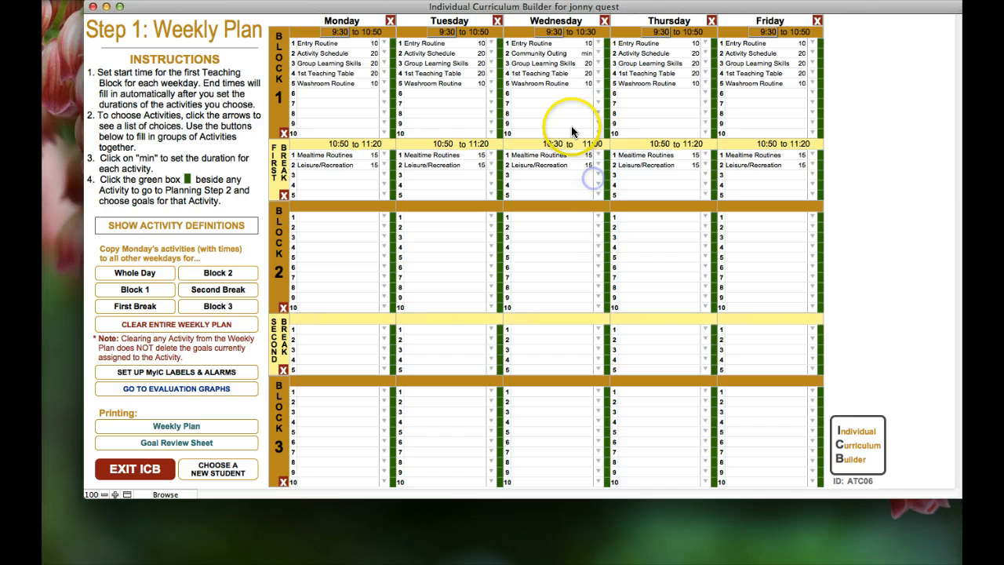
Clear Wednesday's Group Learning Skills, 1st Teaching Table and Washroom Routine rows
left_click(565, 65)
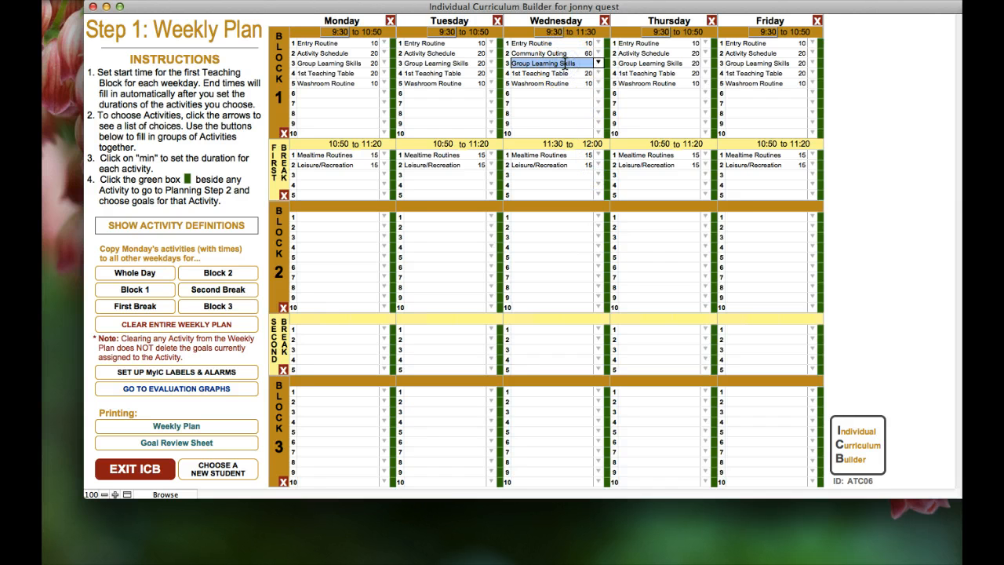
key("BackSpace")
left_click(560, 73)
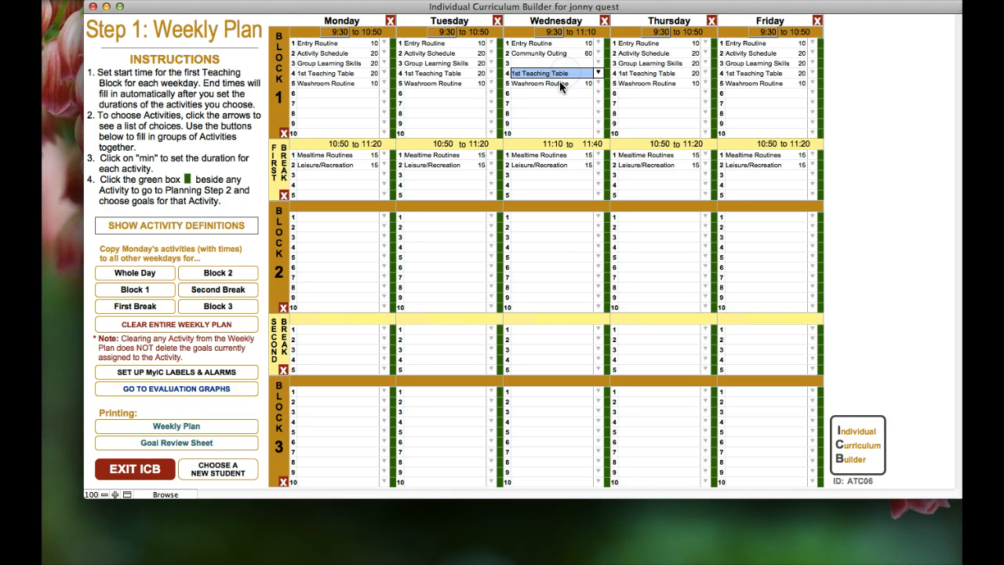
key("BackSpace")
left_click(559, 83)
key("BackSpace")
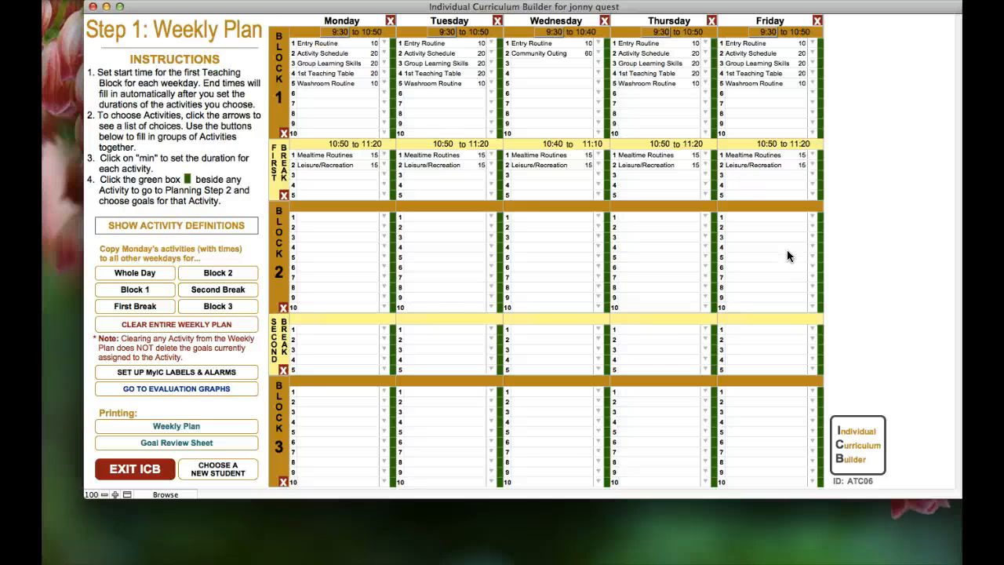
Open goal planning from Monday's Entry Routine green box, triggering the alarms-and-labels prompt
left_click(770, 234)
left_click(771, 240)
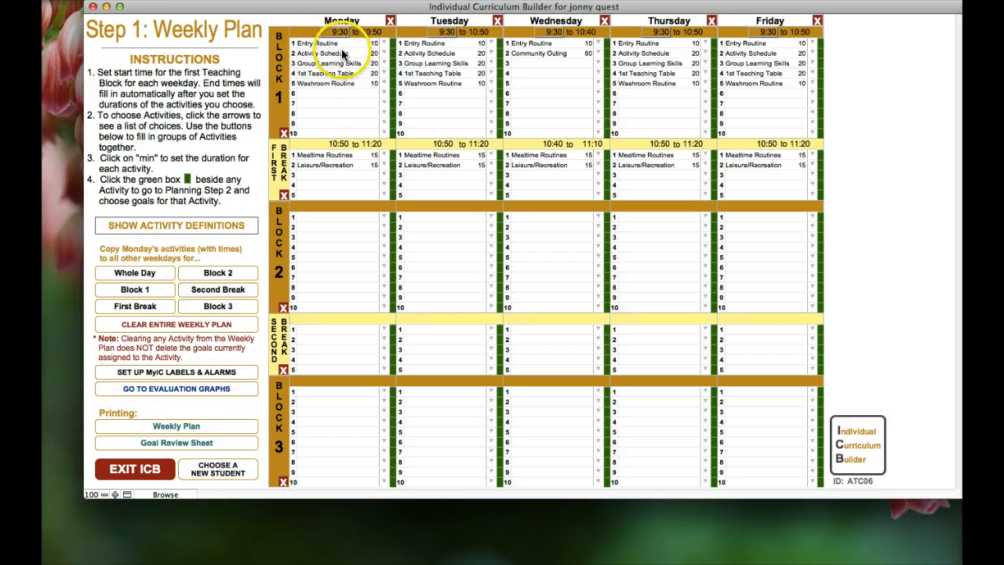
left_click(393, 44)
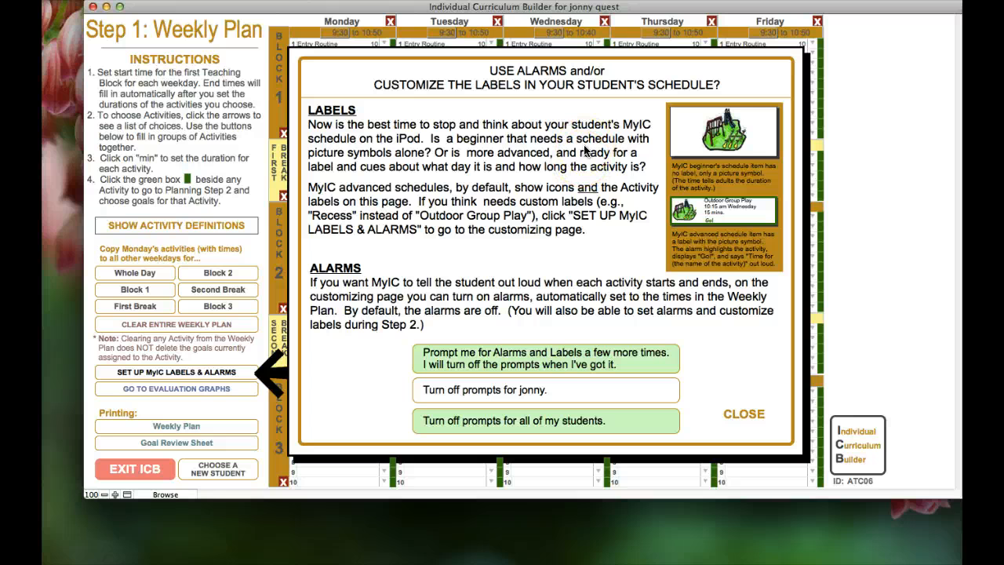
Turn off the alarm and label prompts for this student and close the prompt
left_click(499, 390)
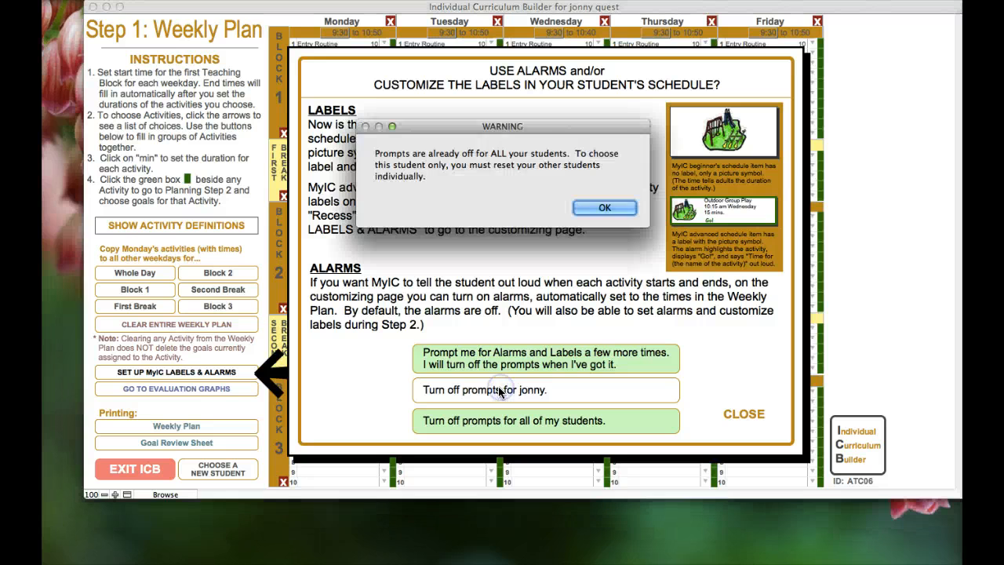
left_click(603, 207)
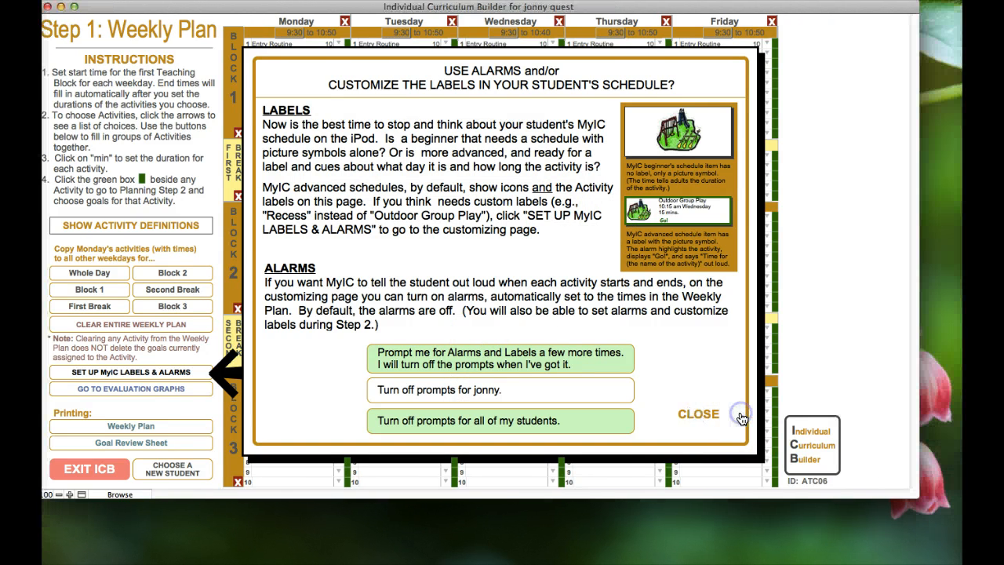
left_click(740, 415)
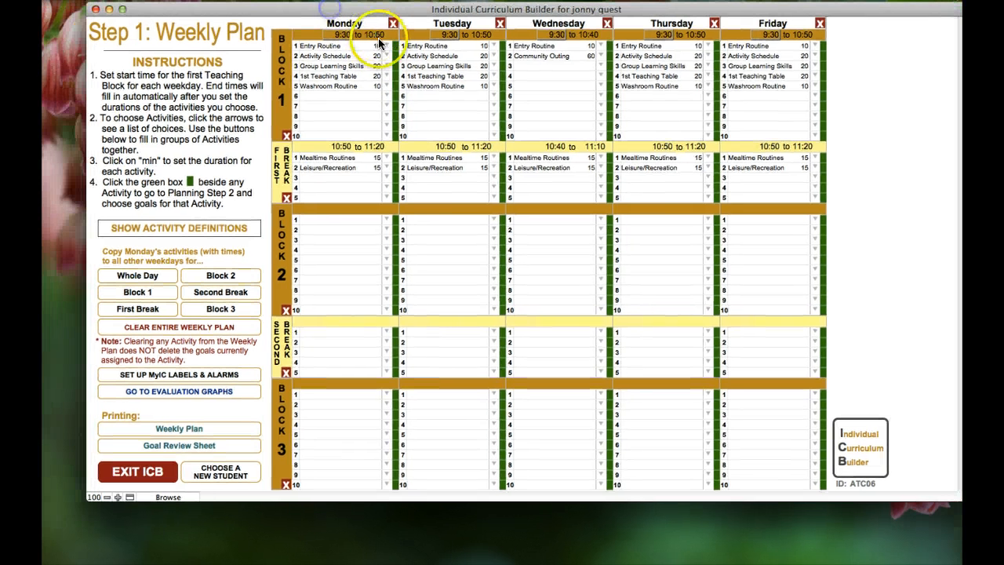
Reopen Entry Routine planning, turn off prompts for all students, confirm, and close
left_click(348, 45)
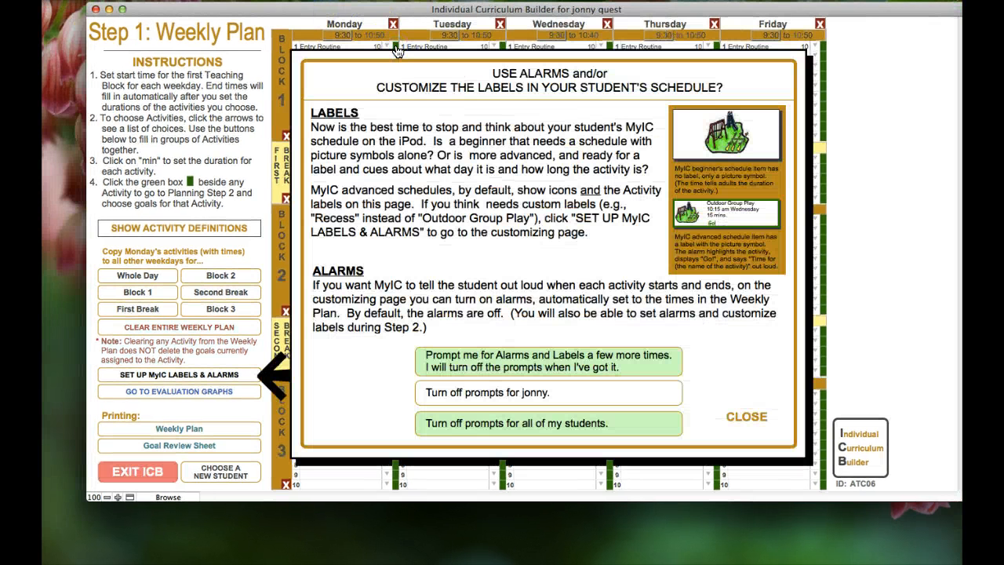
left_click(552, 430)
left_click(598, 207)
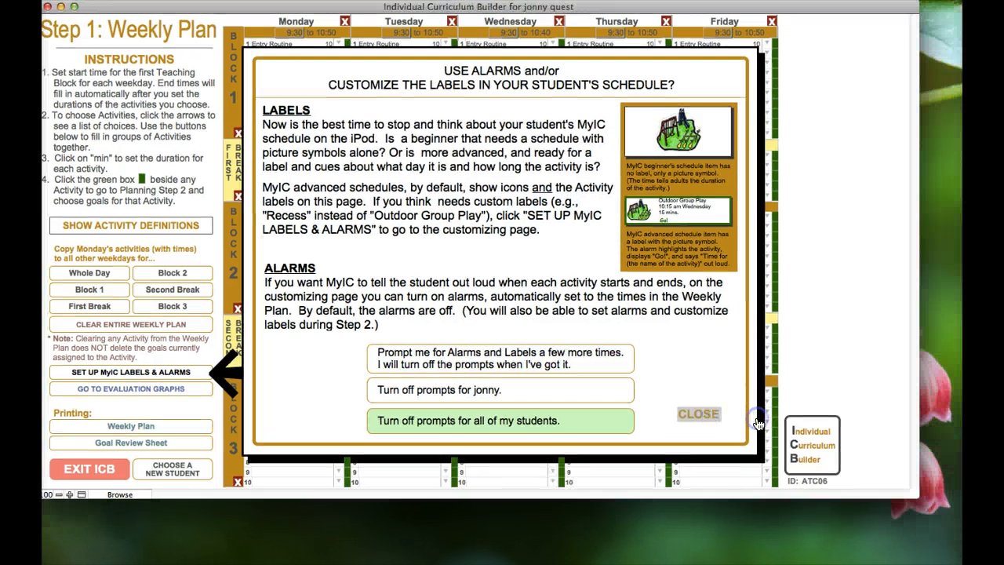
left_click(747, 416)
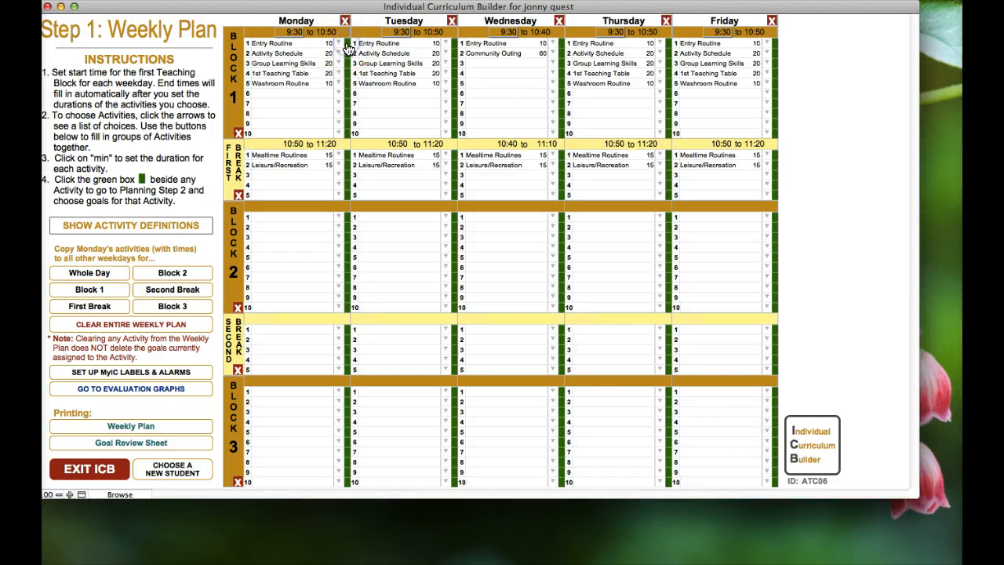
left_click_drag(321, 7, 368, 11)
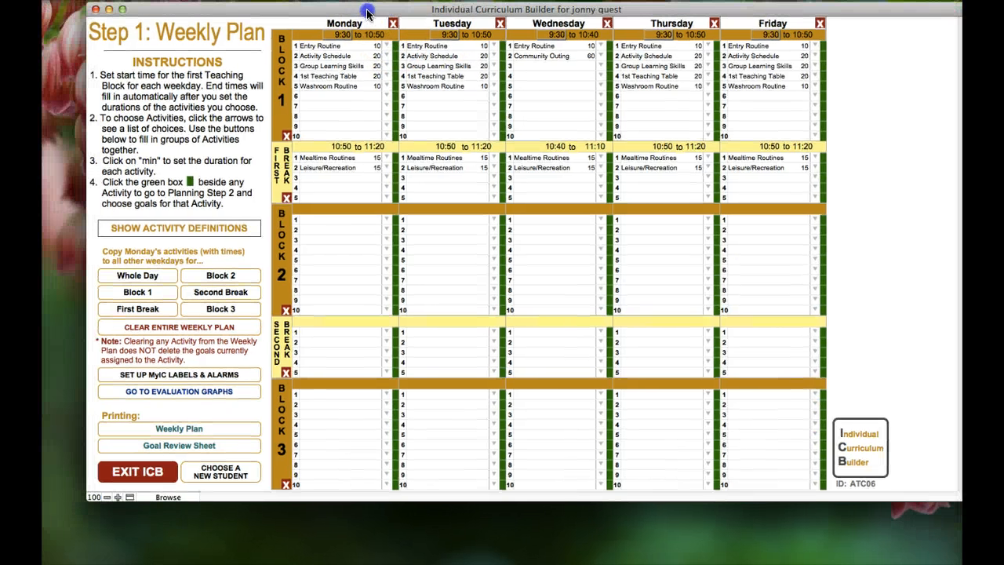
Open Step 2 goal planning from Monday's Entry Routine and switch to Activity Schedule
left_click(394, 45)
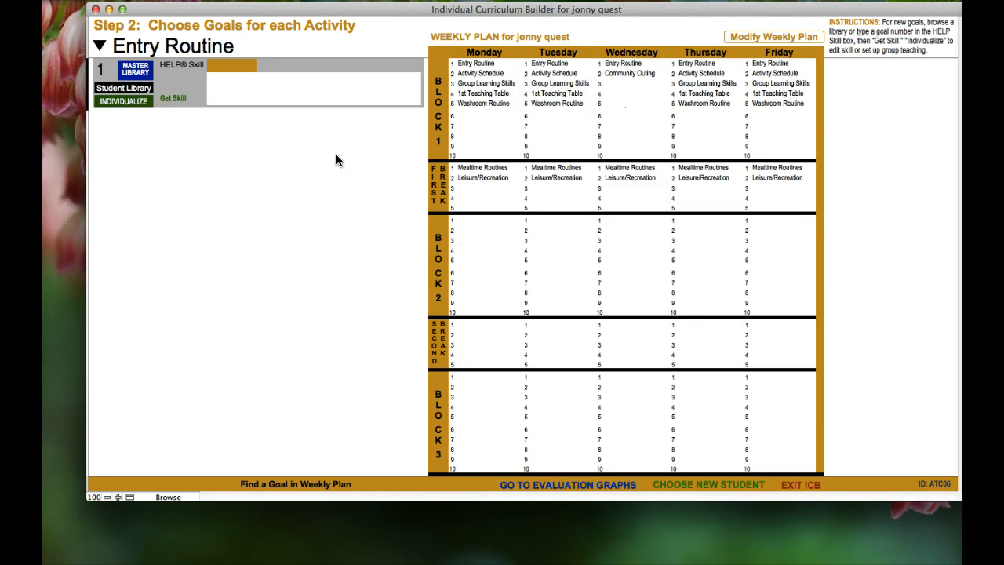
left_click(102, 50)
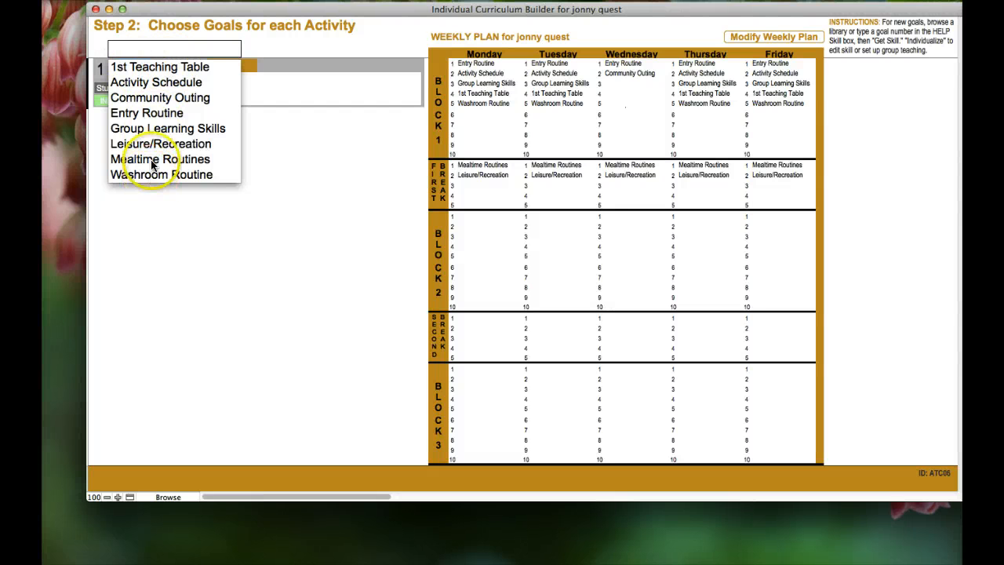
left_click(160, 82)
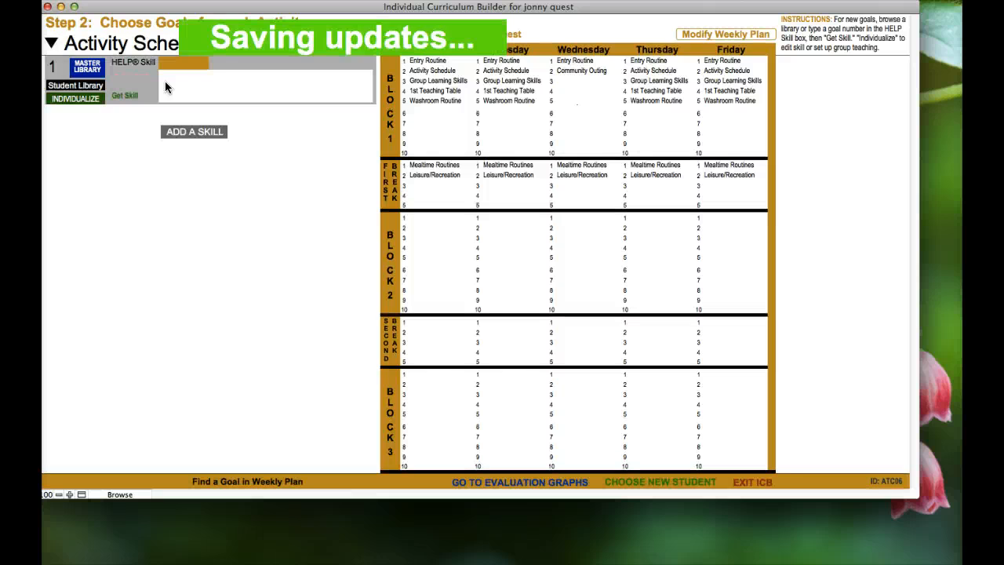
left_click(222, 85)
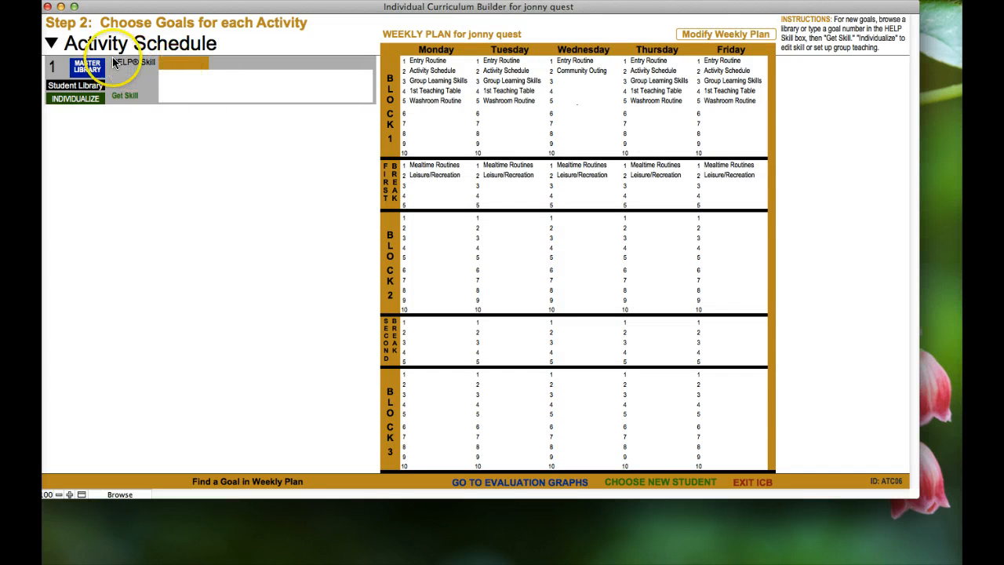
Switch back to Entry Routine and select its HELP Skill field
left_click(51, 43)
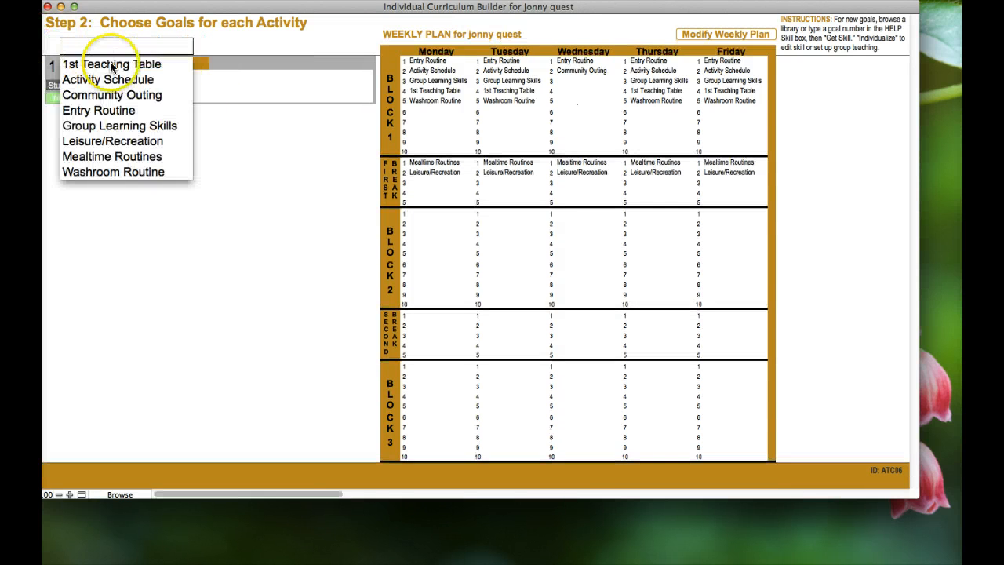
left_click(124, 111)
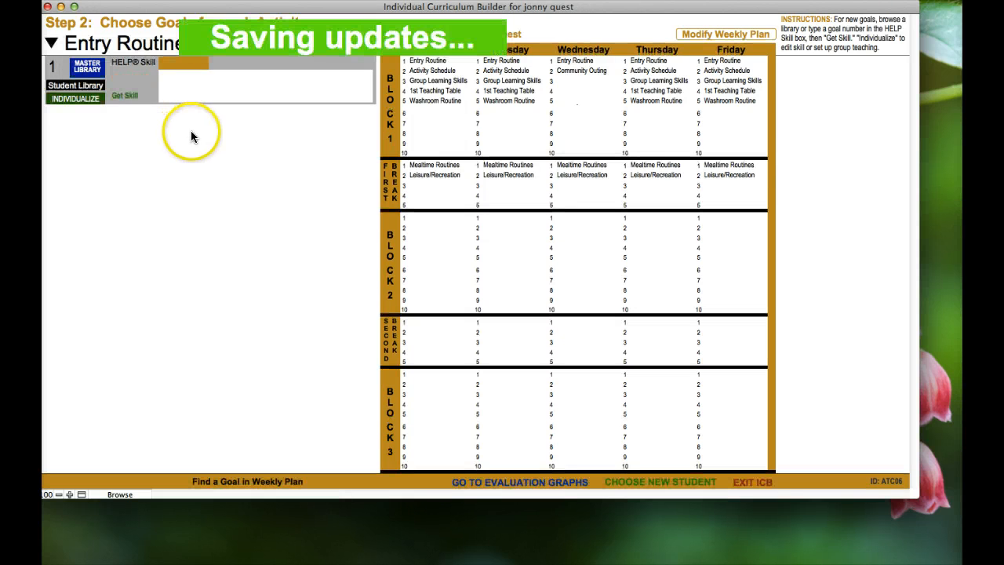
left_click(196, 63)
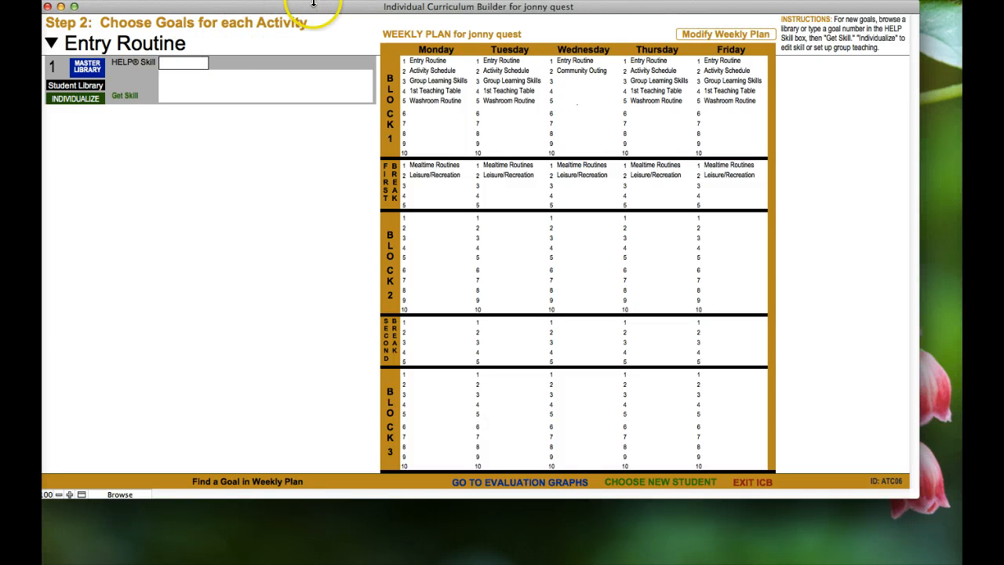
left_click_drag(310, 6, 343, 9)
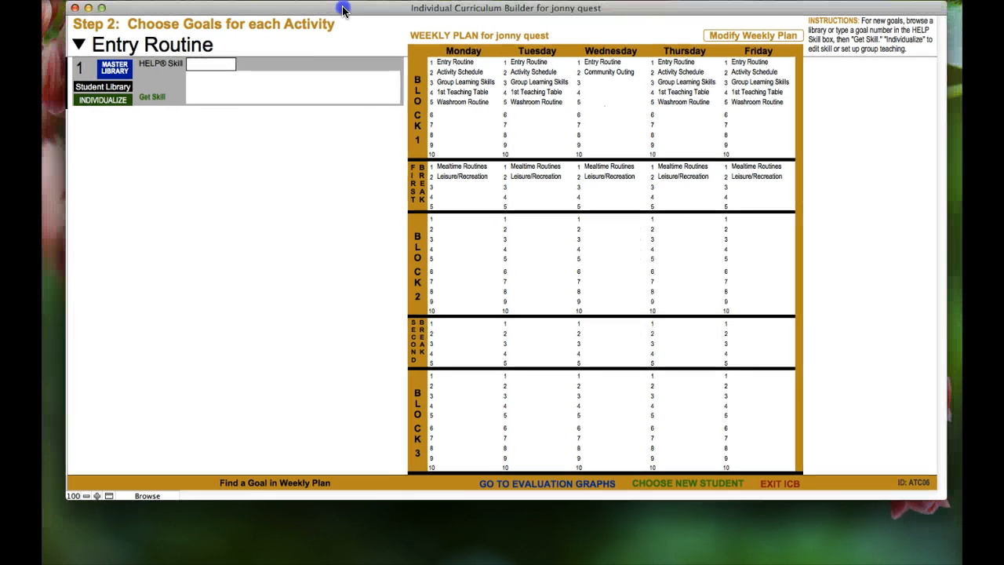
left_click(329, 162)
left_click(245, 79)
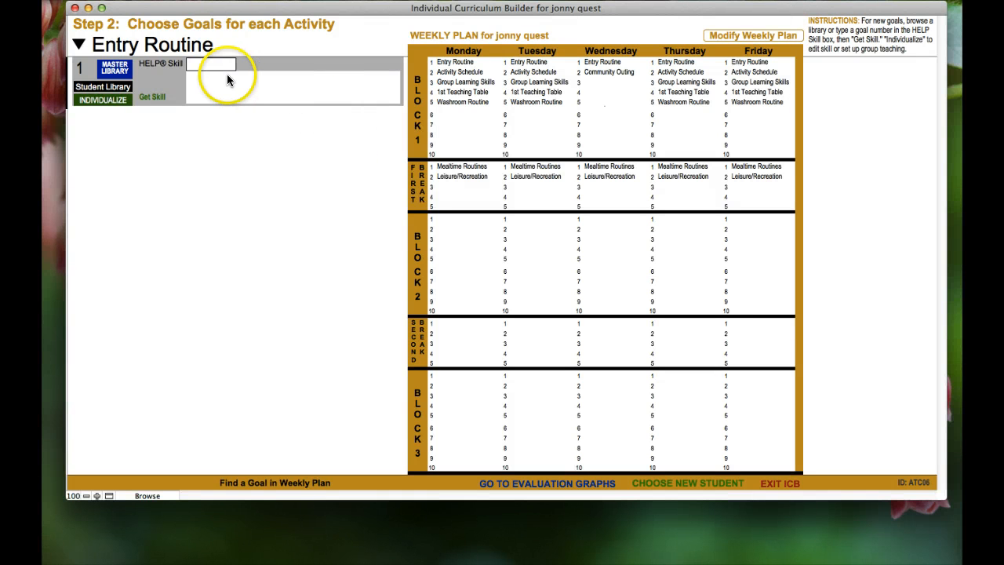
type("a")
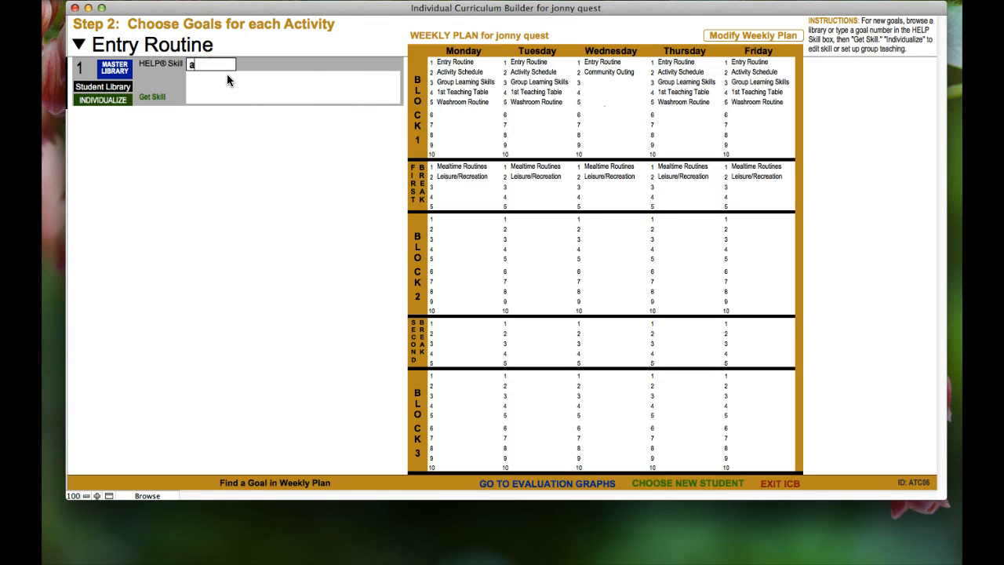
type("-1.122")
Browse the 1-8 Attention goals in the master library, then switch to the Self Help domain strands
left_click(112, 69)
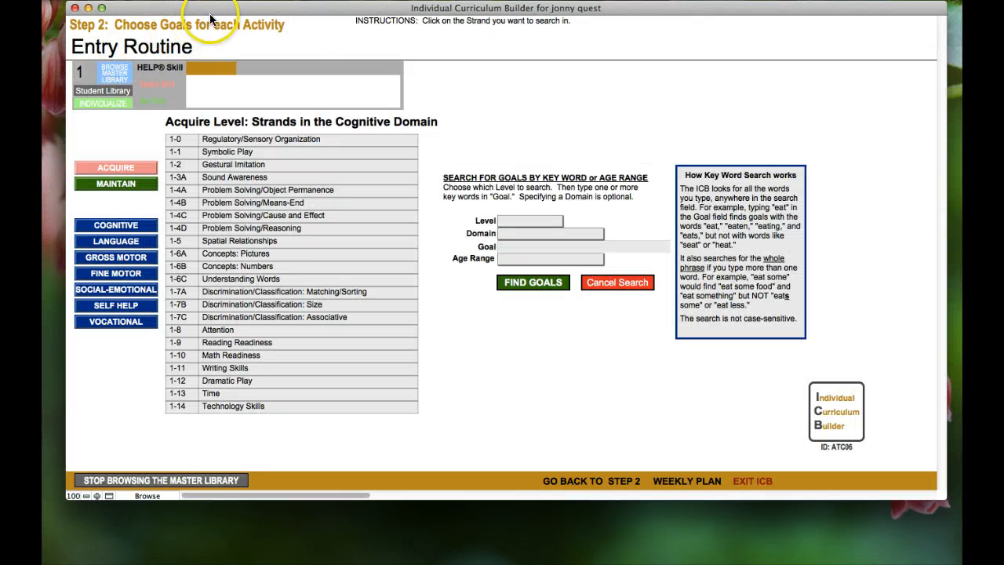
left_click_drag(232, 9, 256, 13)
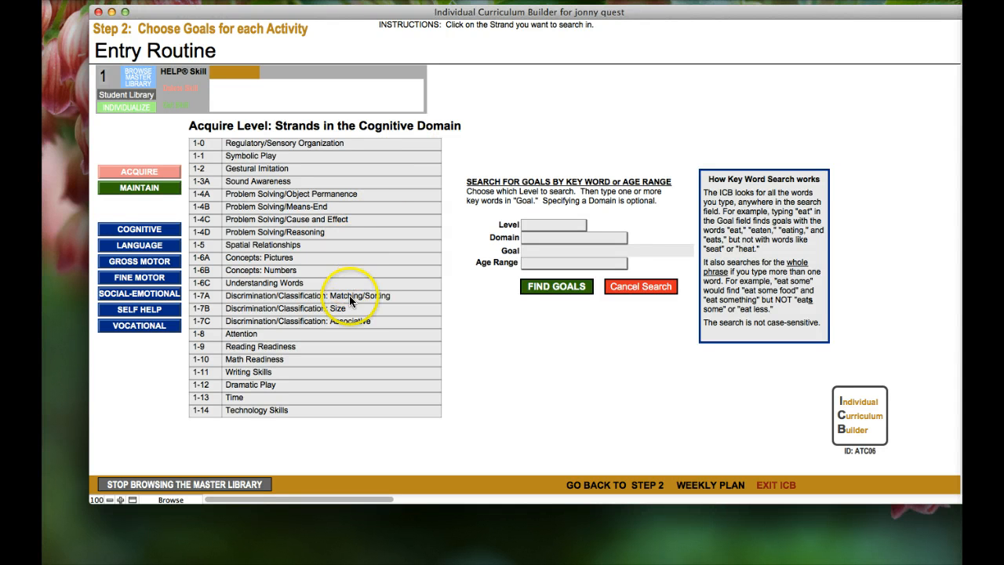
left_click(249, 335)
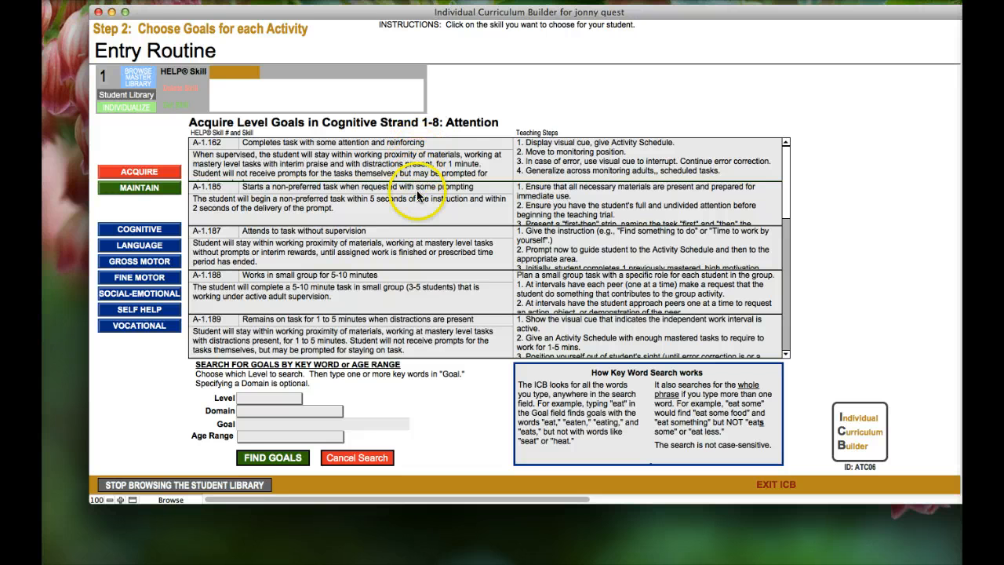
scroll(433, 263, "down", 5)
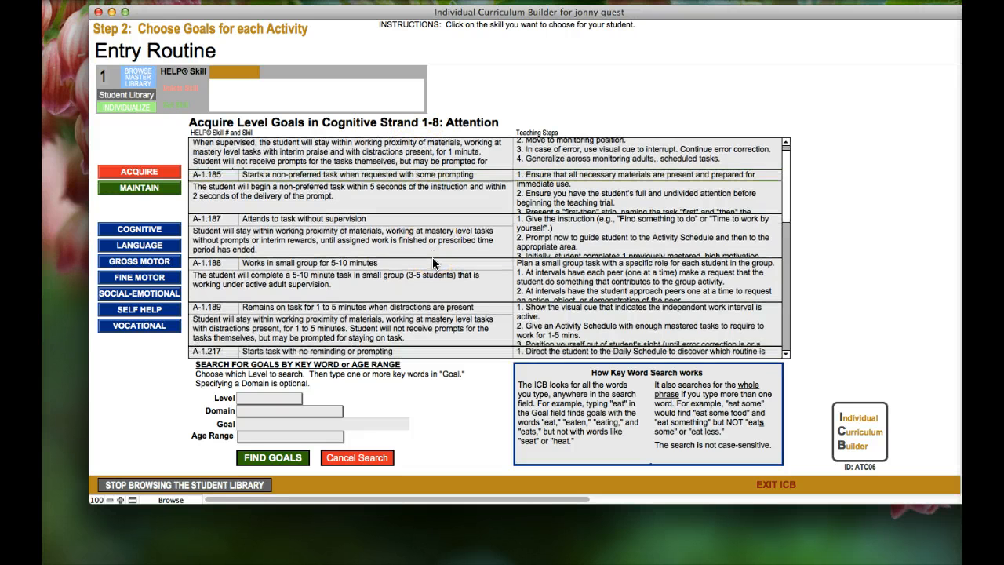
scroll(433, 263, "down", 2)
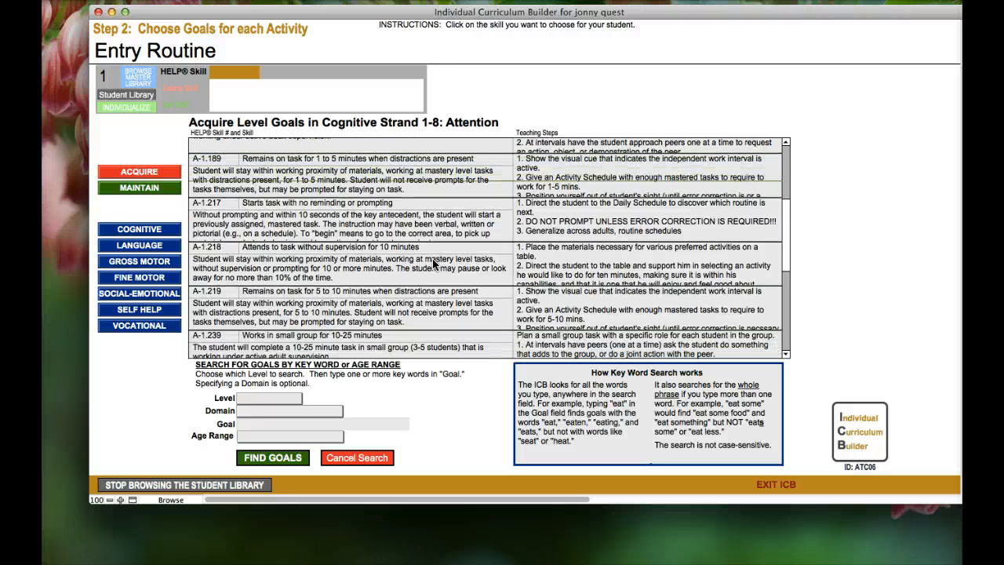
scroll(432, 258, "down", 3)
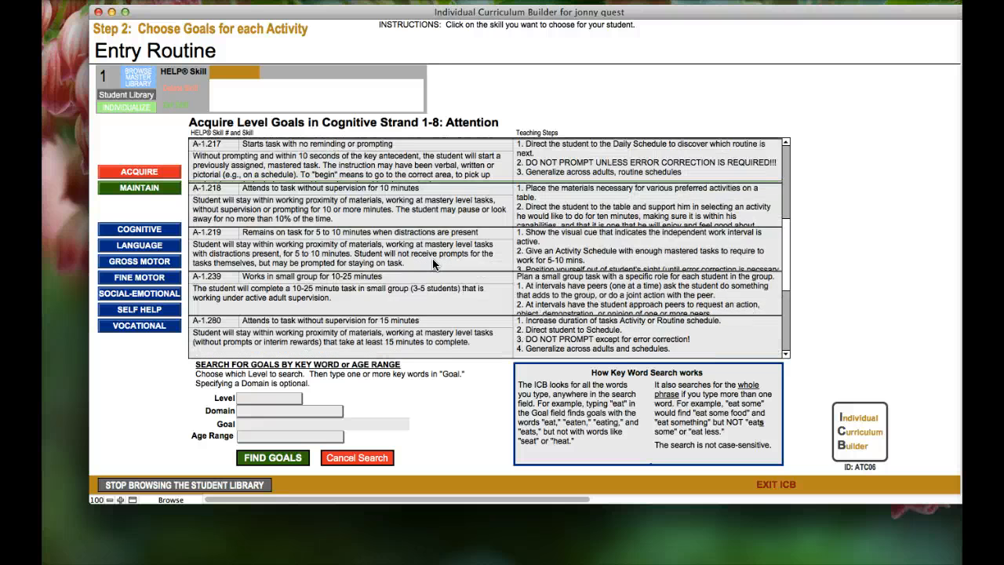
scroll(433, 265, "down", 4)
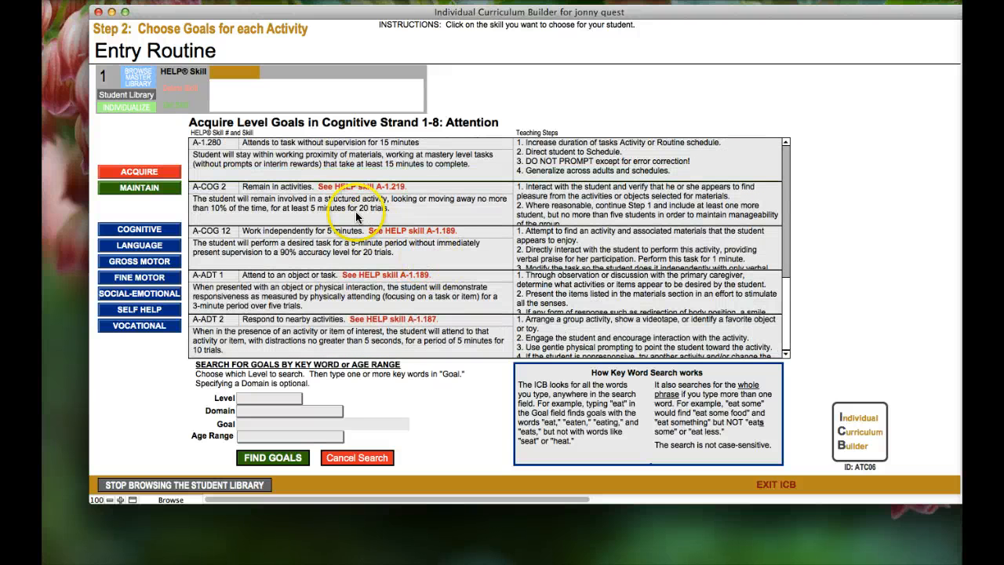
left_click(141, 311)
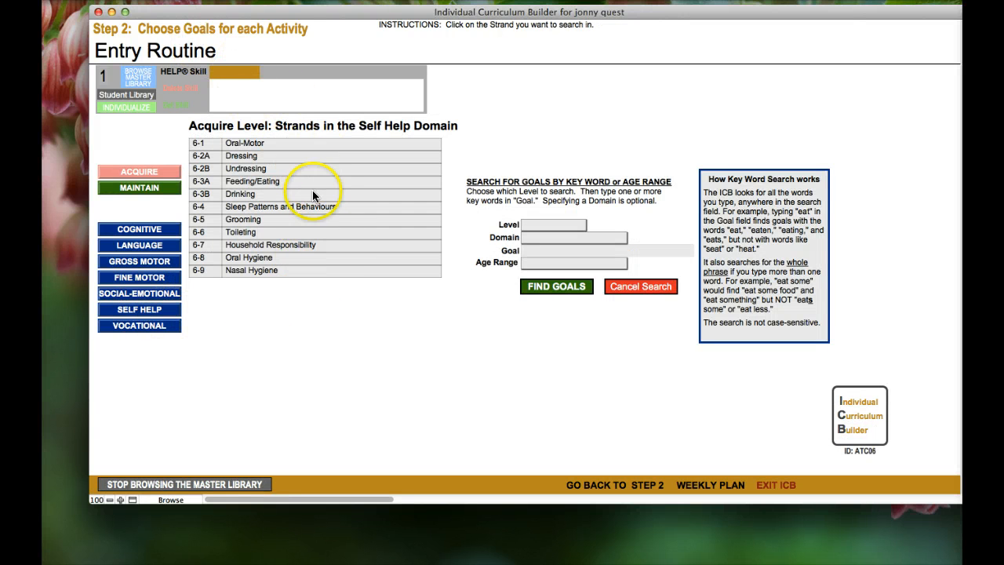
Add goal A-6.046 Removes shoes when laces undone from strand 6-2B Undressing to Entry Routine
left_click(258, 169)
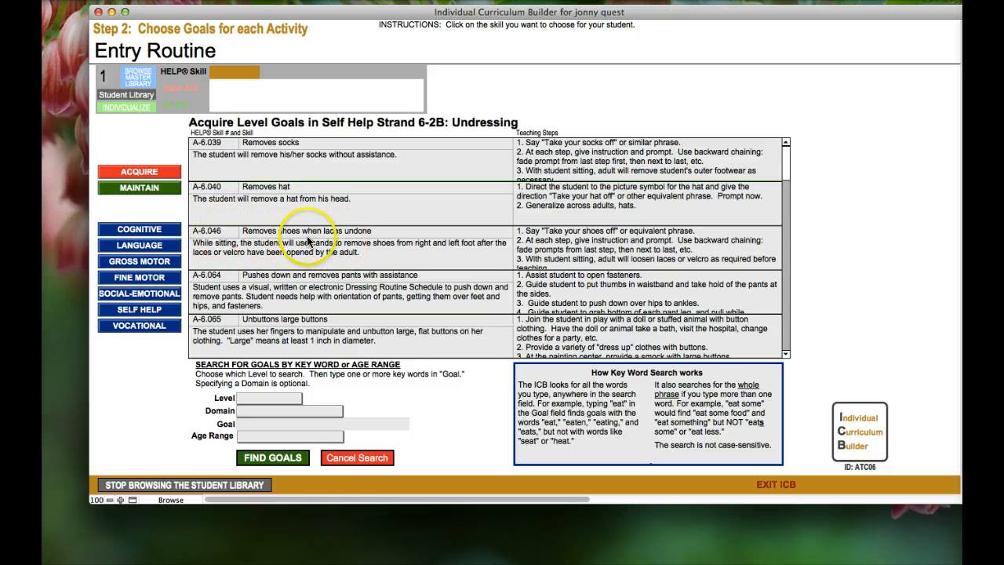
left_click(216, 234)
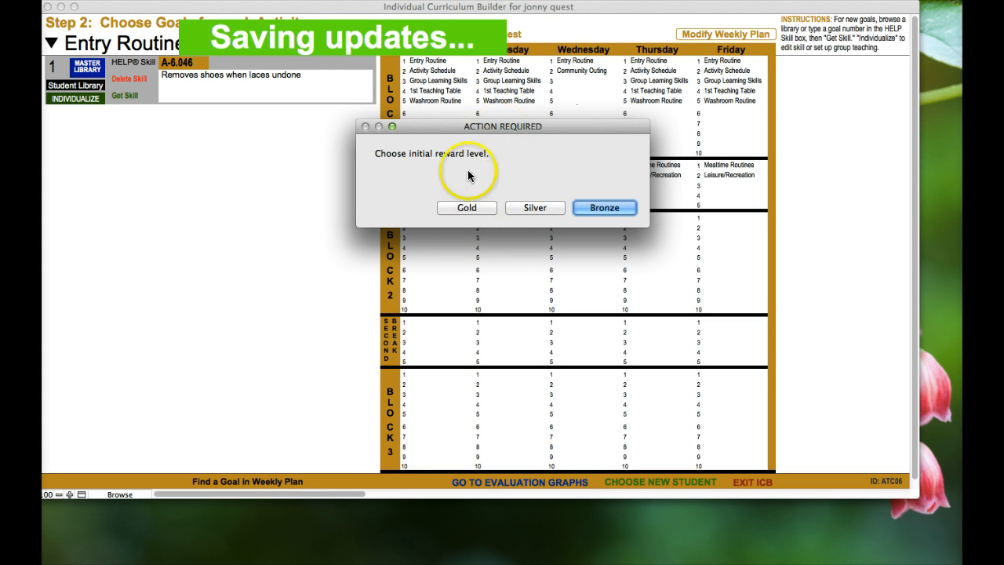
Give A-6.046 a Gold reward of Preferred Food or Drink, then add an empty second skill slot
left_click(533, 205)
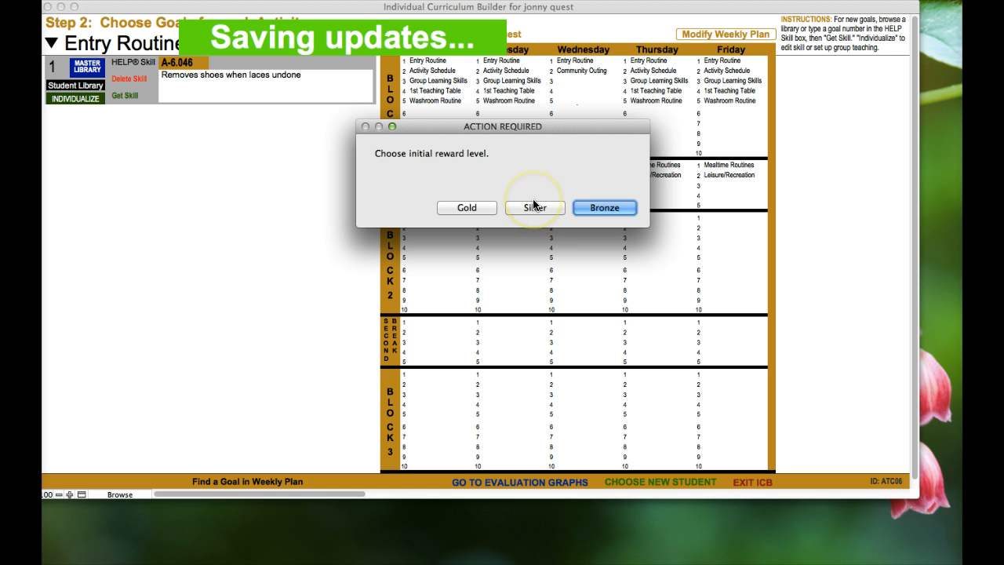
left_click(467, 208)
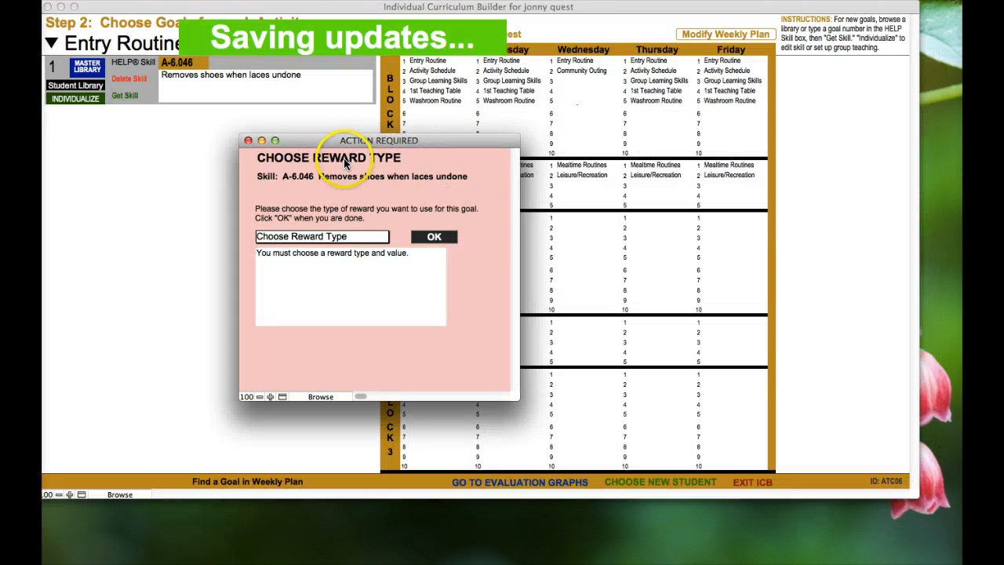
left_click(375, 237)
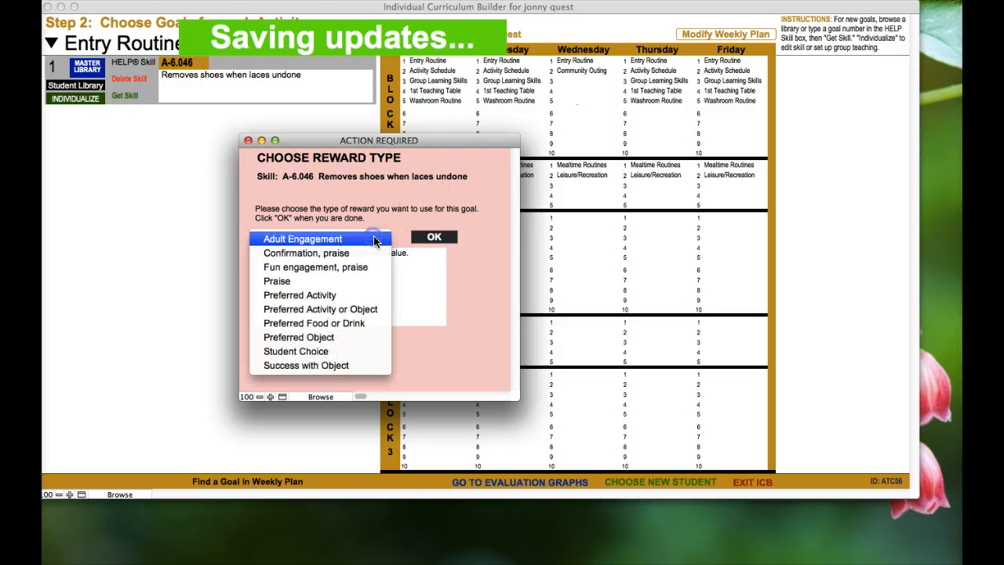
left_click(347, 324)
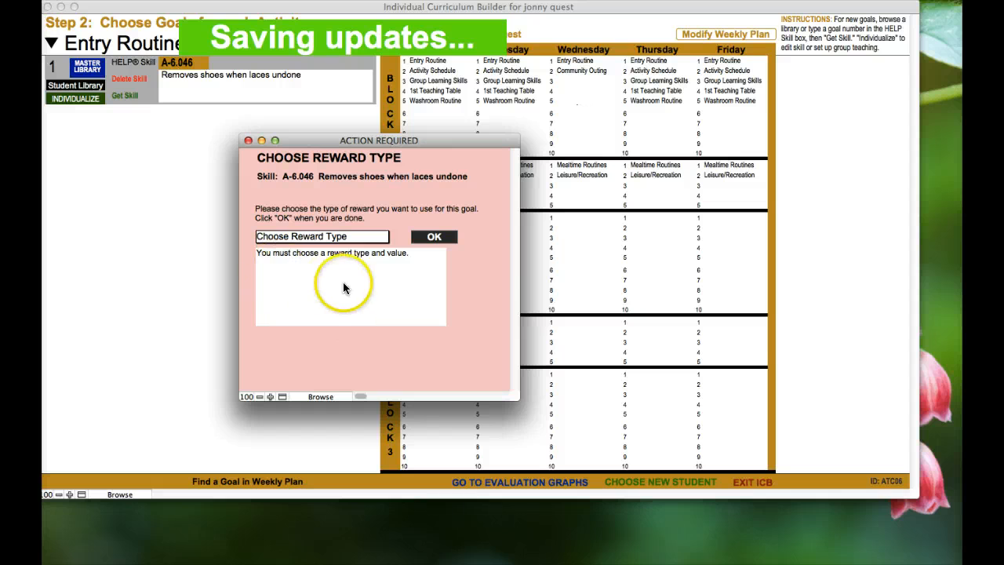
left_click(436, 237)
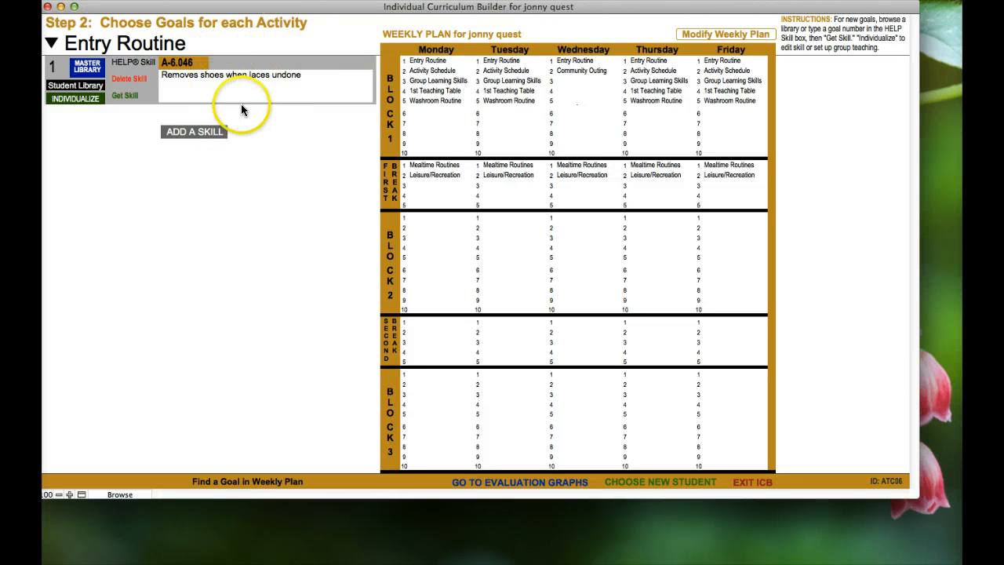
left_click(175, 131)
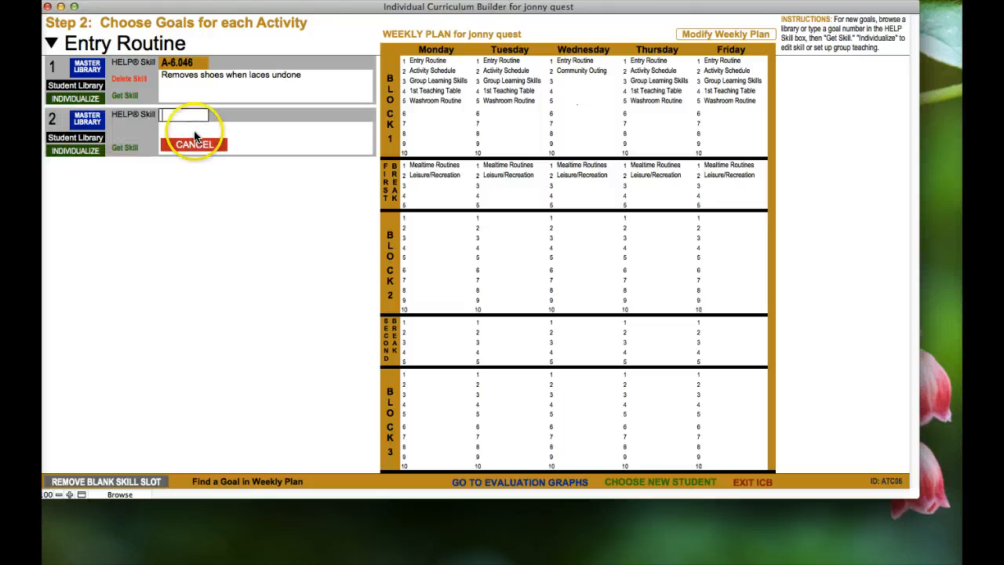
Fetch HELP skill A-1.122 into the second slot and set its reward level to Gold
left_click(189, 117)
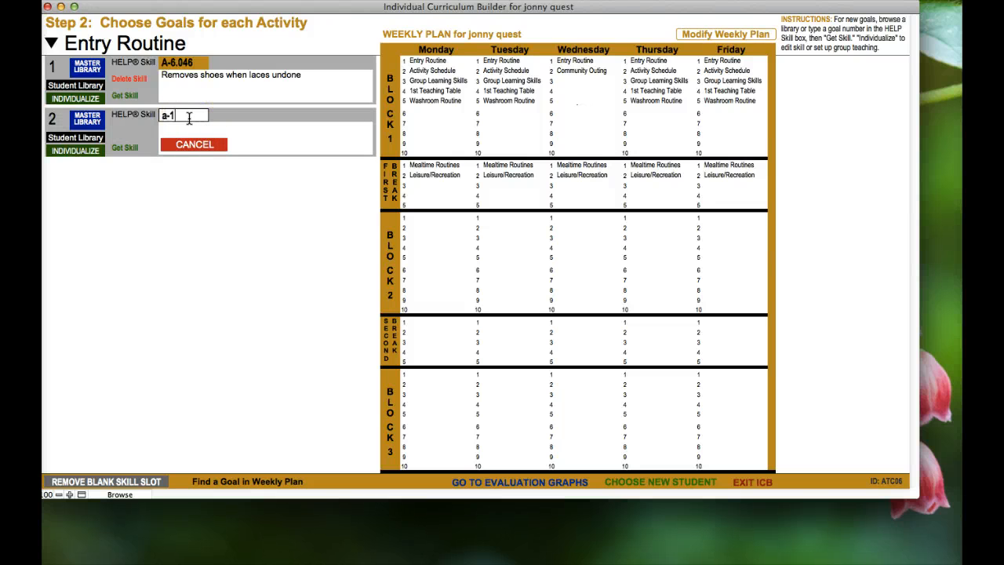
left_click(124, 147)
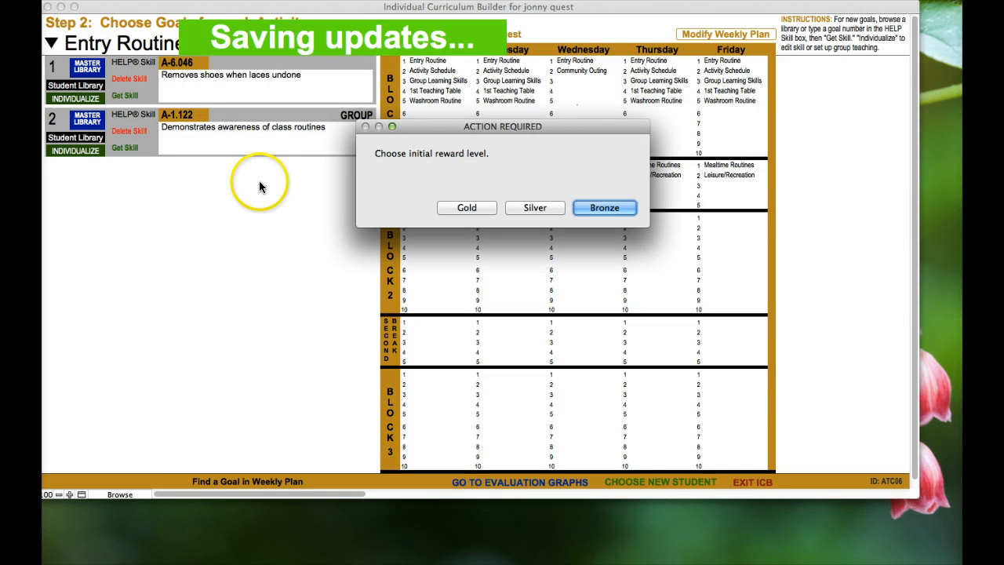
left_click(462, 208)
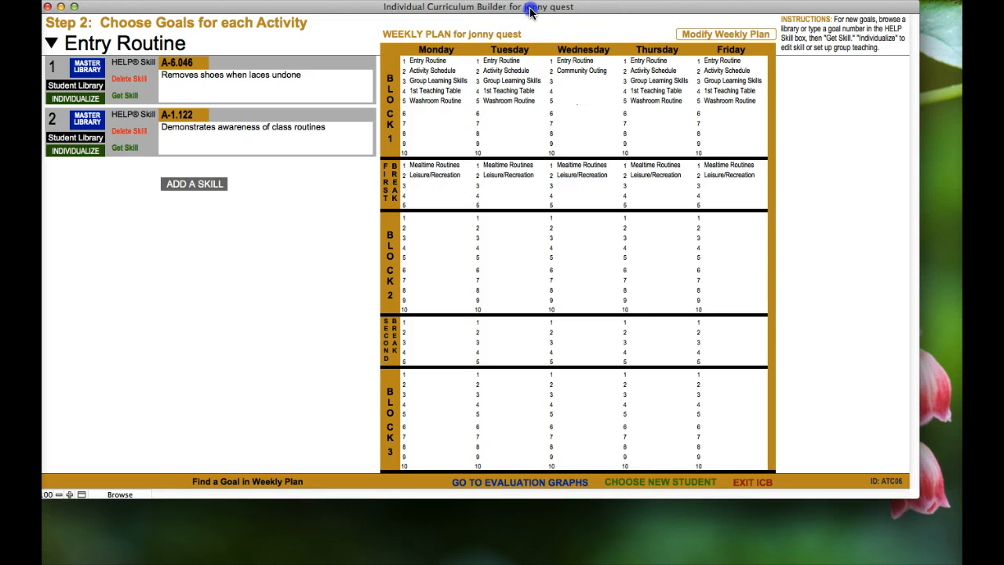
left_click_drag(530, 11, 544, 13)
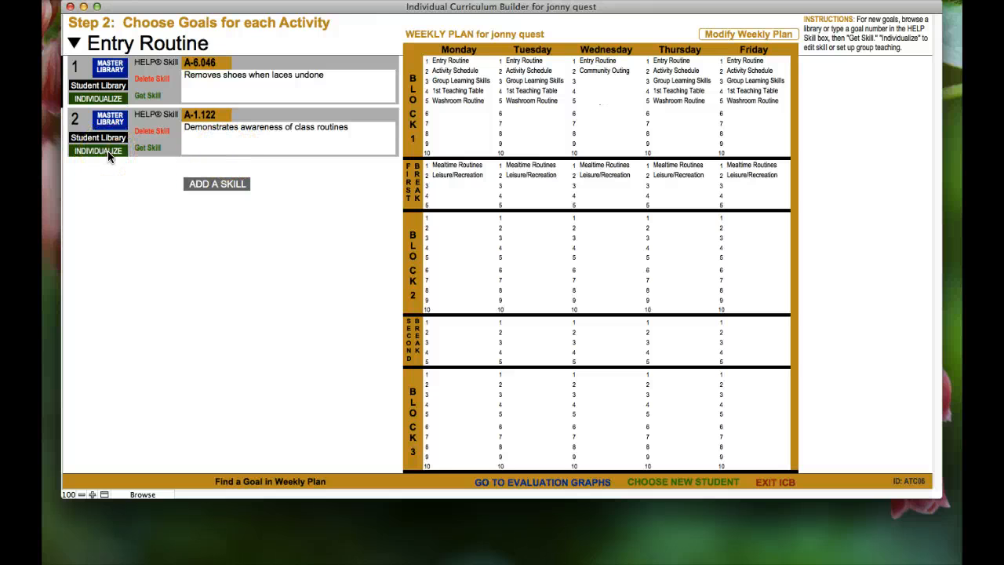
Individualize A-6.046, review its Teaching Notes without changes, and list the Teaching Method choices DTT, NET, ENS, Other
left_click(99, 98)
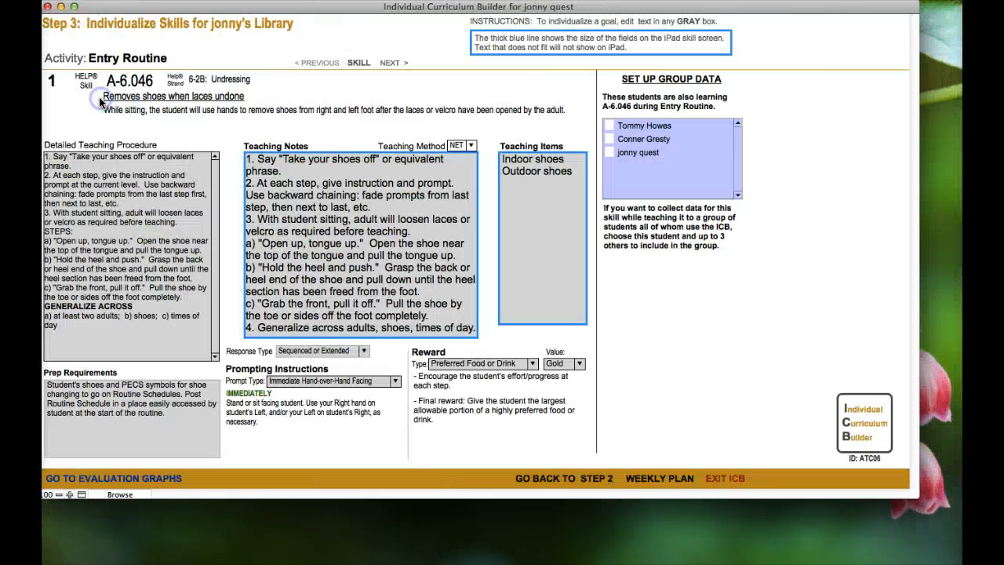
left_click_drag(247, 14, 290, 19)
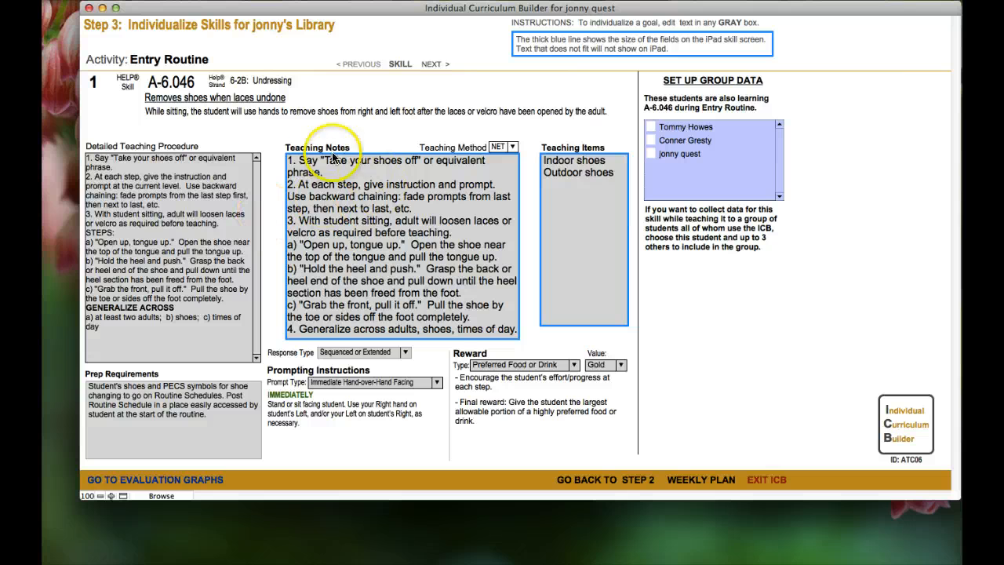
left_click(388, 208)
left_click_drag(411, 209, 361, 206)
left_click(431, 212)
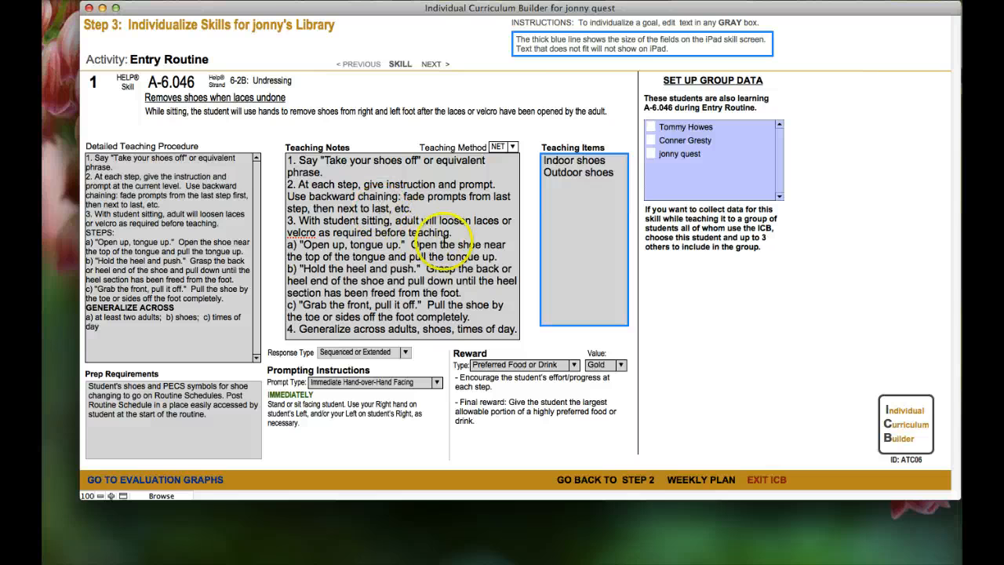
left_click_drag(422, 291, 406, 245)
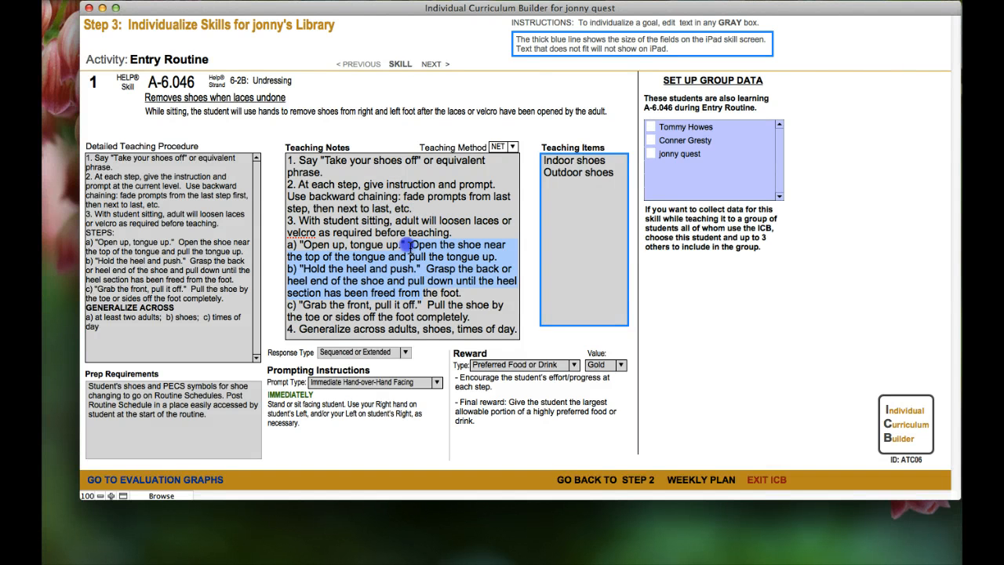
left_click(451, 277)
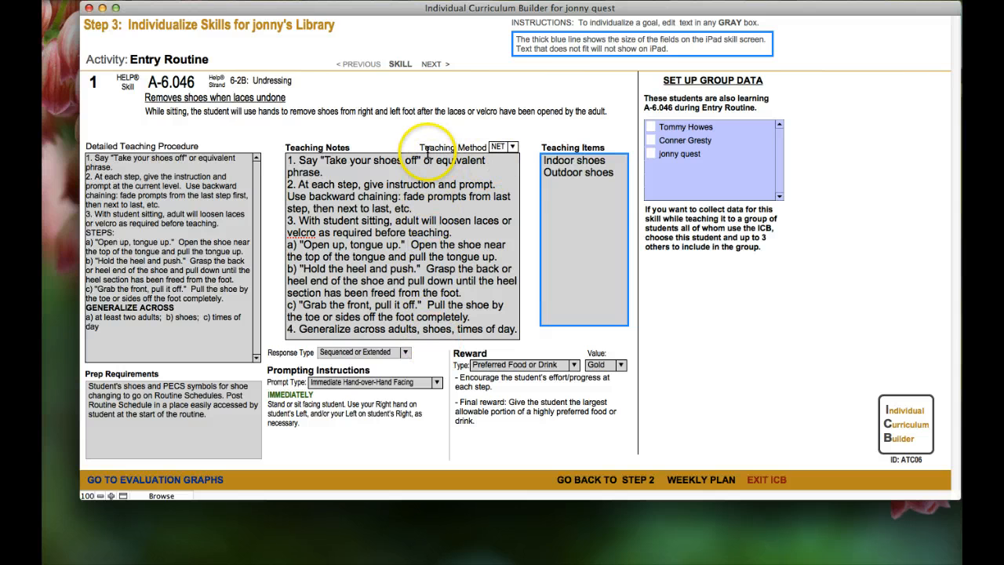
left_click(512, 148)
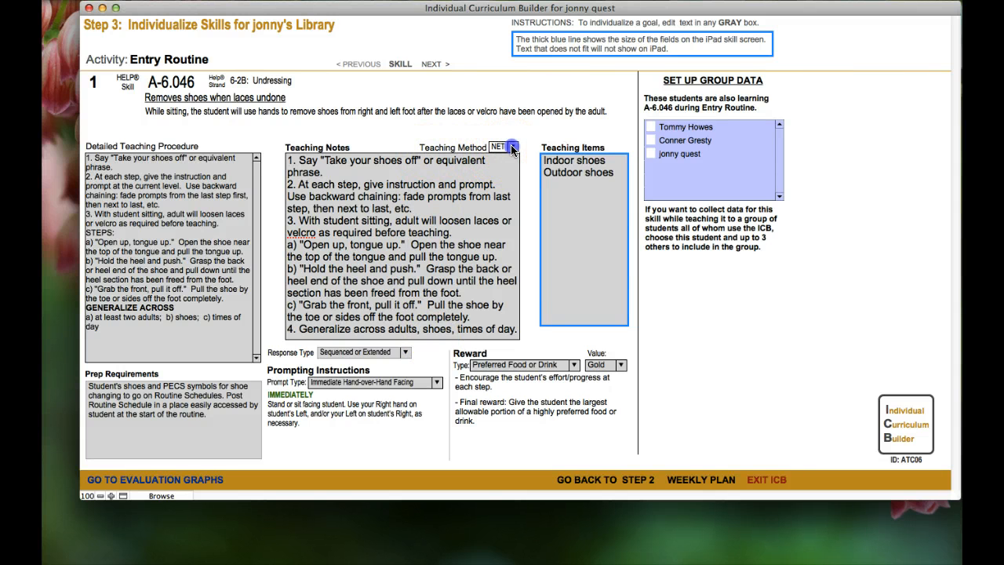
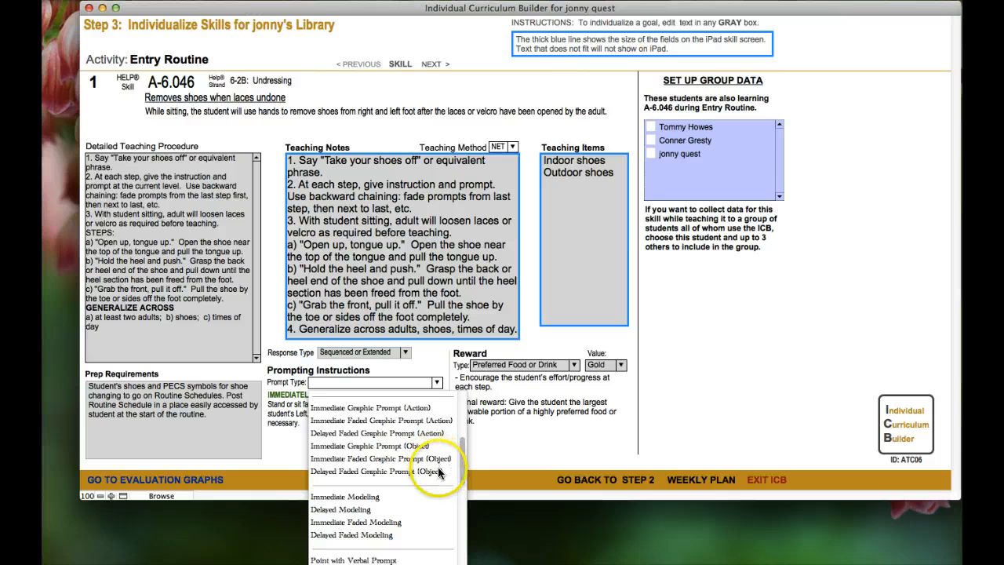
Choose Immediate Partial Physical Facing as A-6.046's prompt type, showing its IMMEDIATELY prompting instructions
left_click_drag(465, 466, 461, 481)
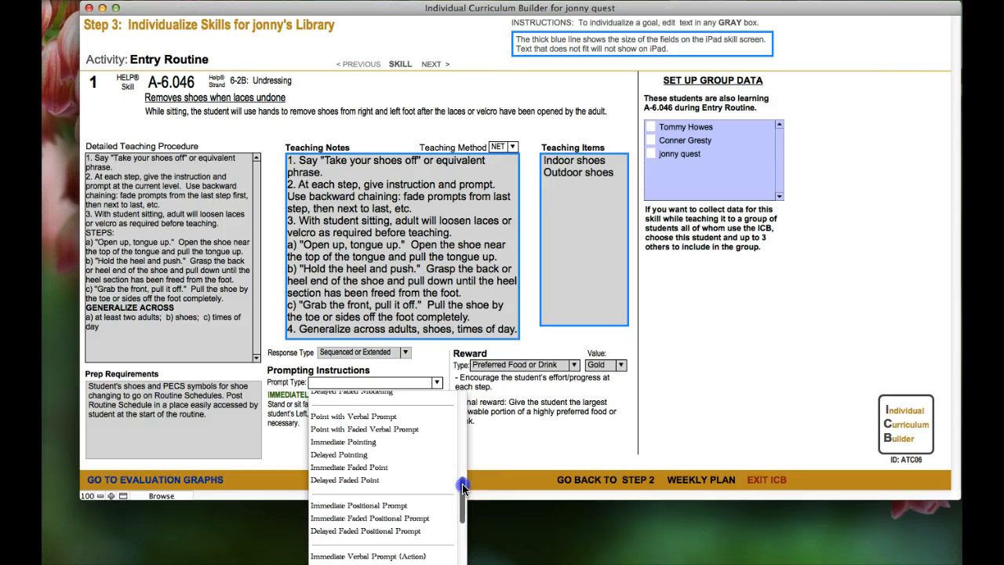
left_click_drag(463, 487, 462, 504)
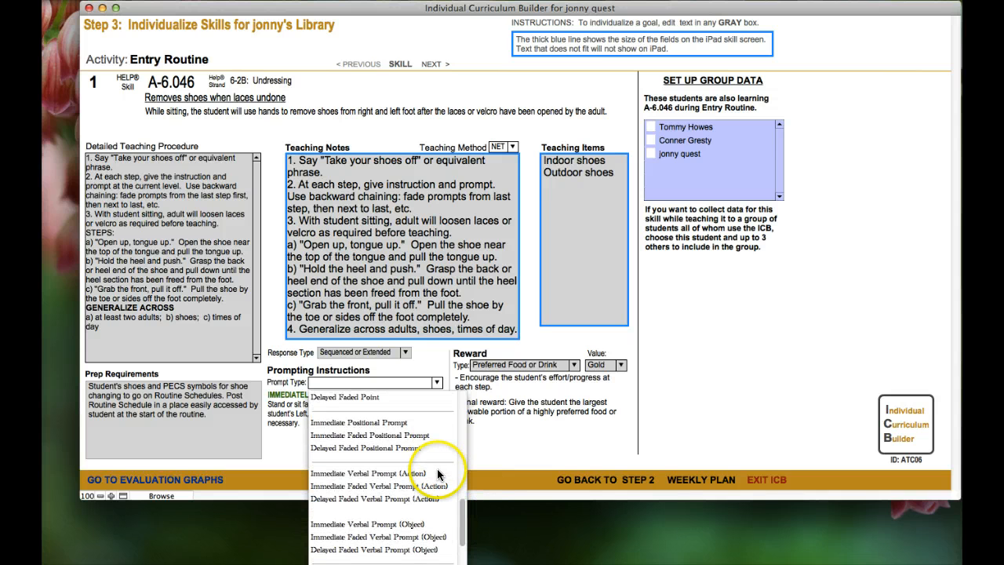
left_click_drag(464, 522, 466, 544)
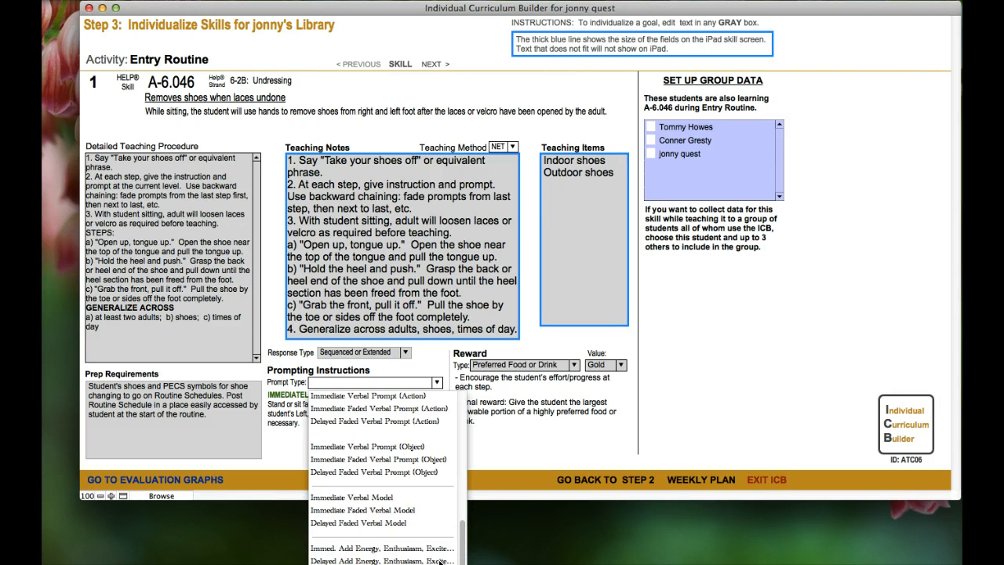
left_click(462, 481)
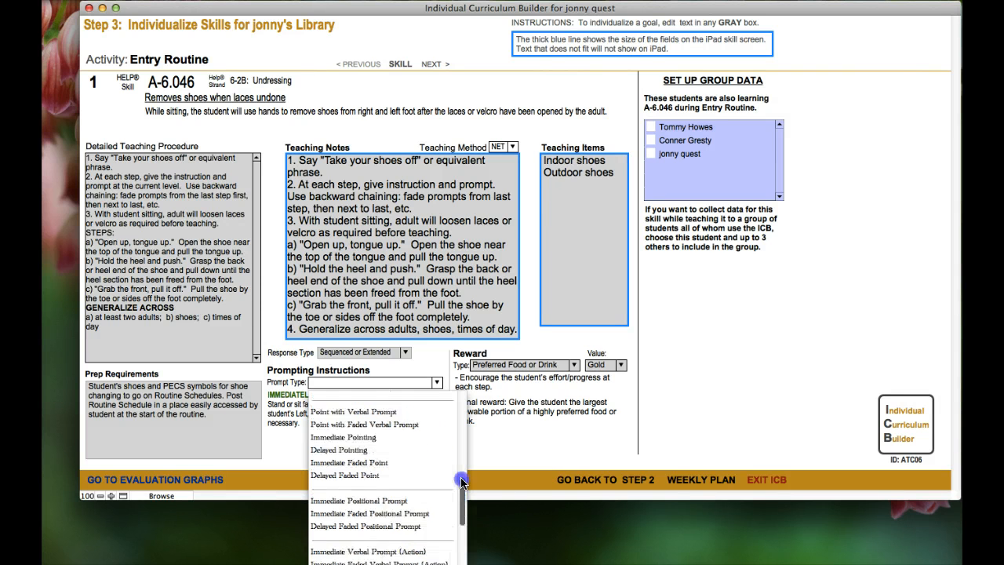
left_click_drag(461, 479, 461, 416)
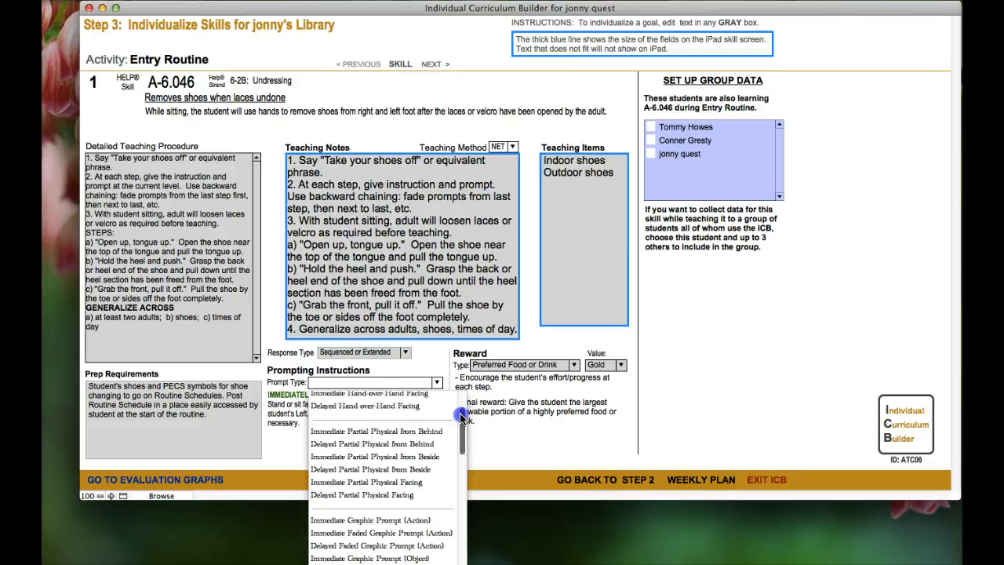
left_click(379, 481)
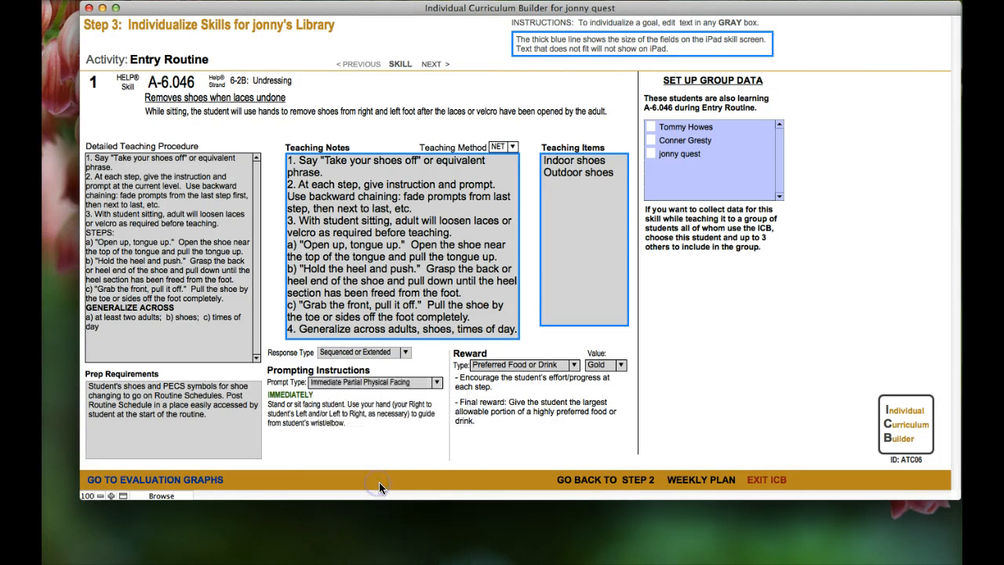
left_click(573, 364)
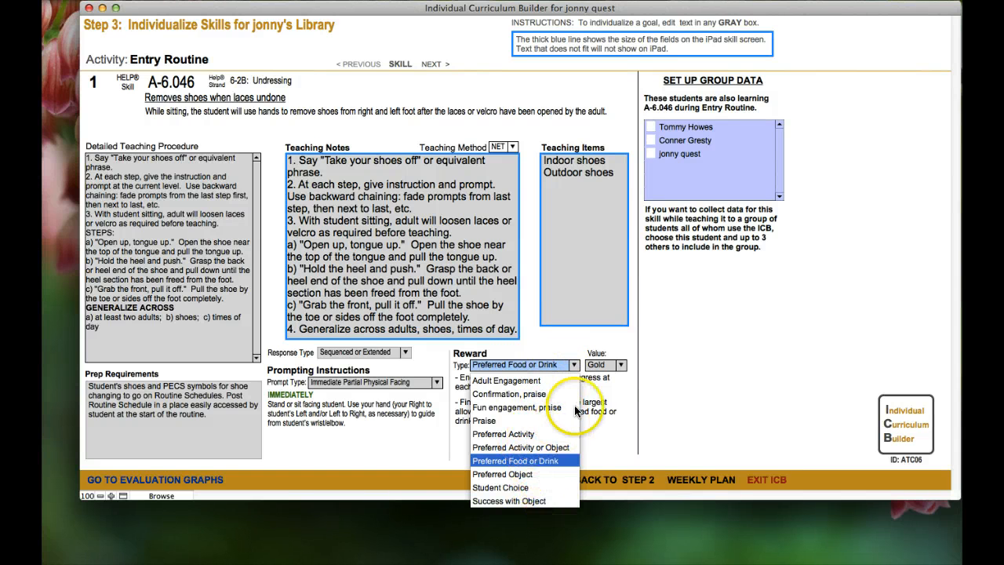
left_click(549, 462)
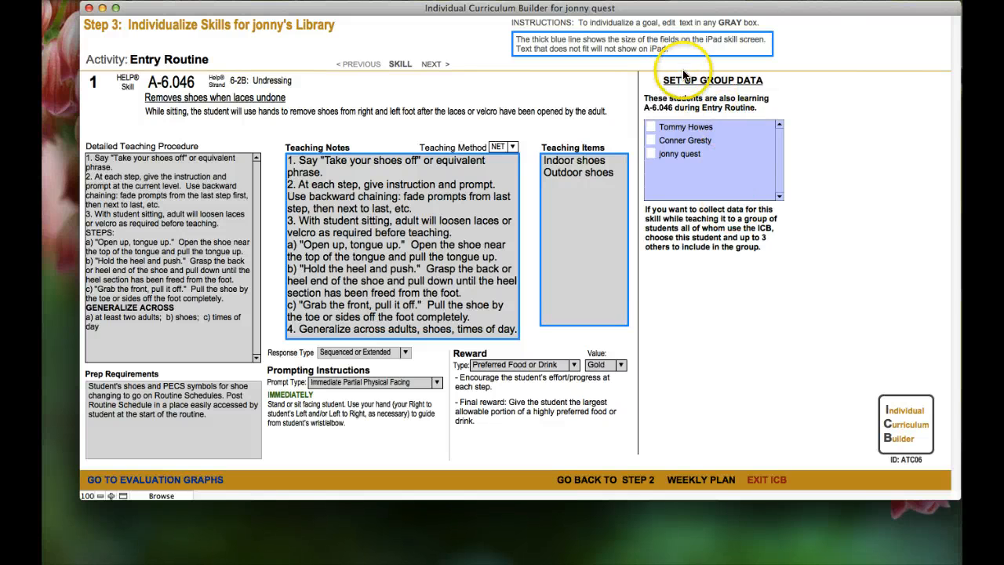
left_click(651, 127)
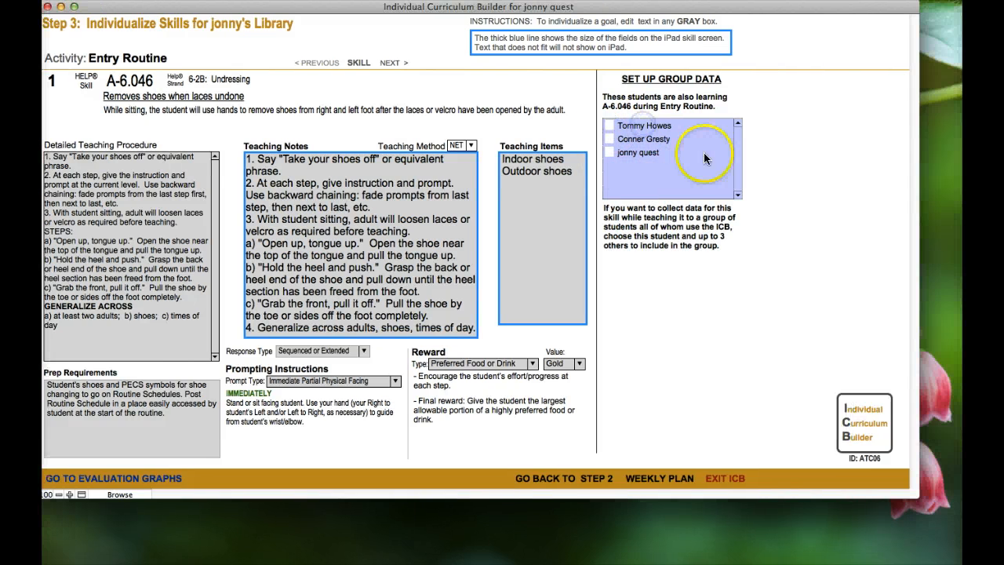
left_click_drag(404, 8, 449, 10)
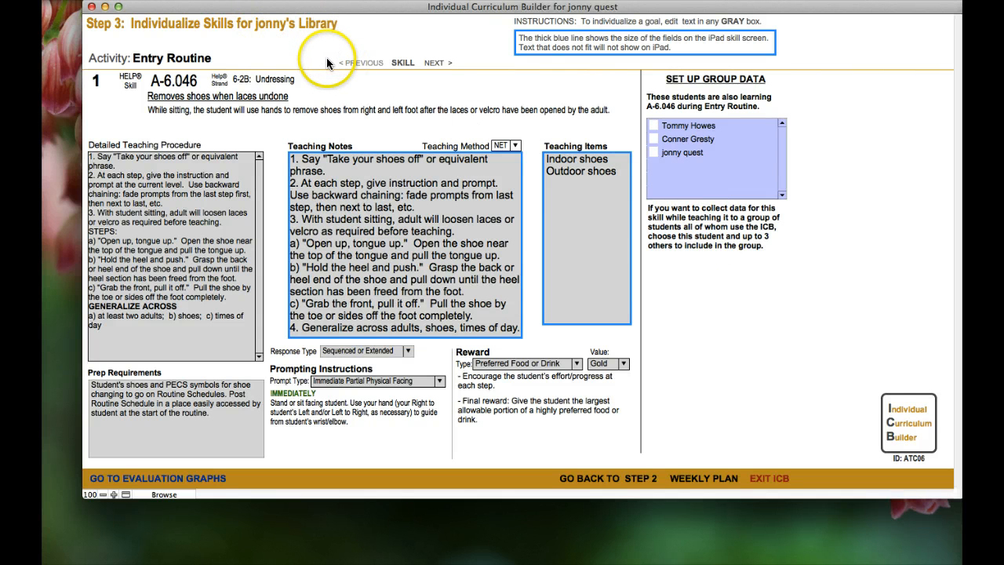
Go back to the Step 2 goals list and switch to the Activity Schedule activity
left_click(594, 480)
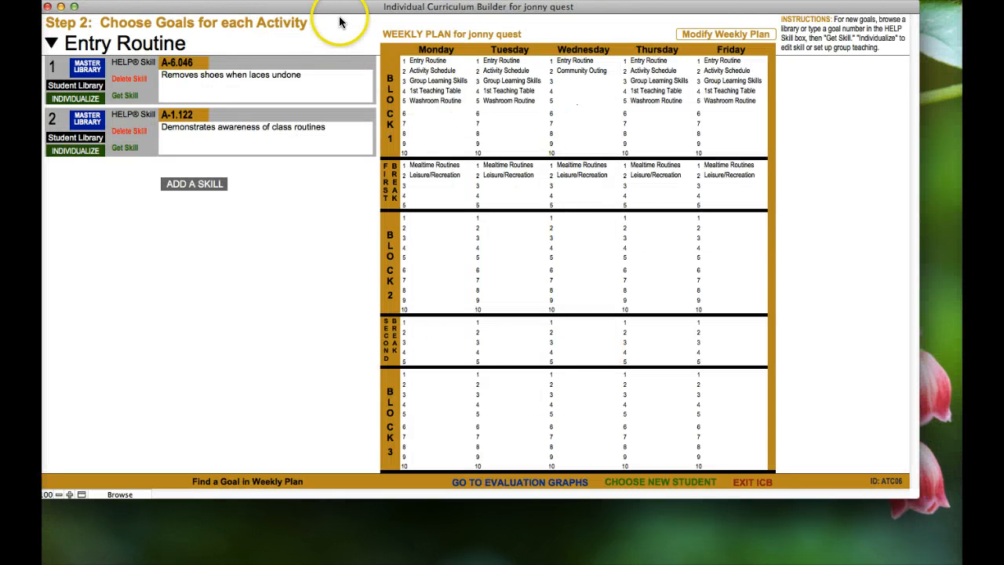
left_click_drag(352, 11, 382, 14)
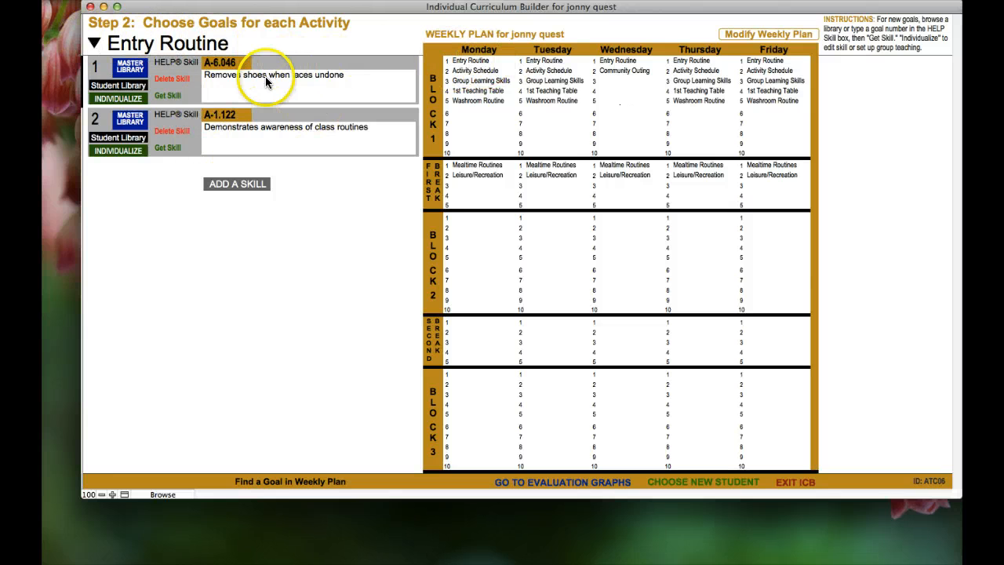
left_click(95, 44)
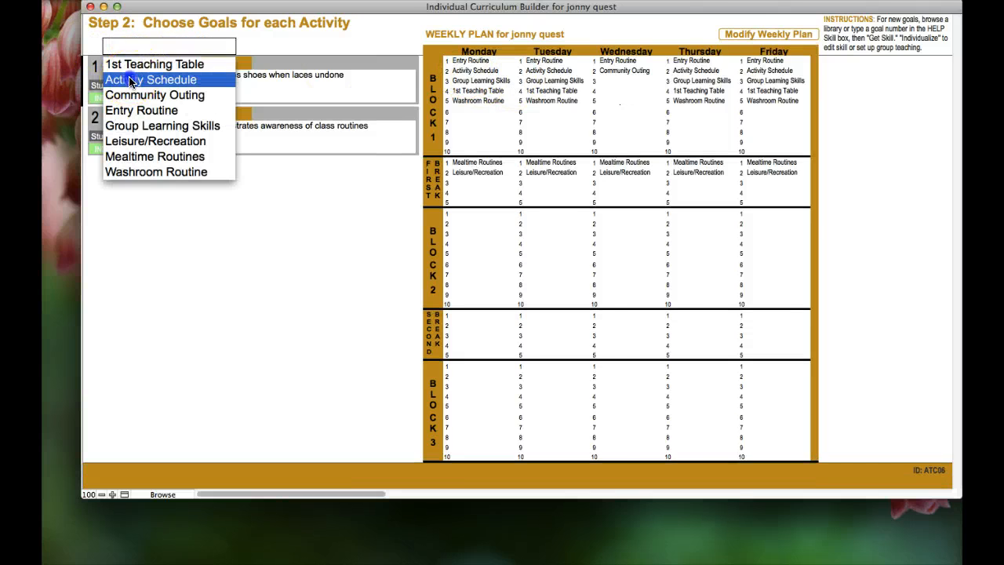
left_click(128, 77)
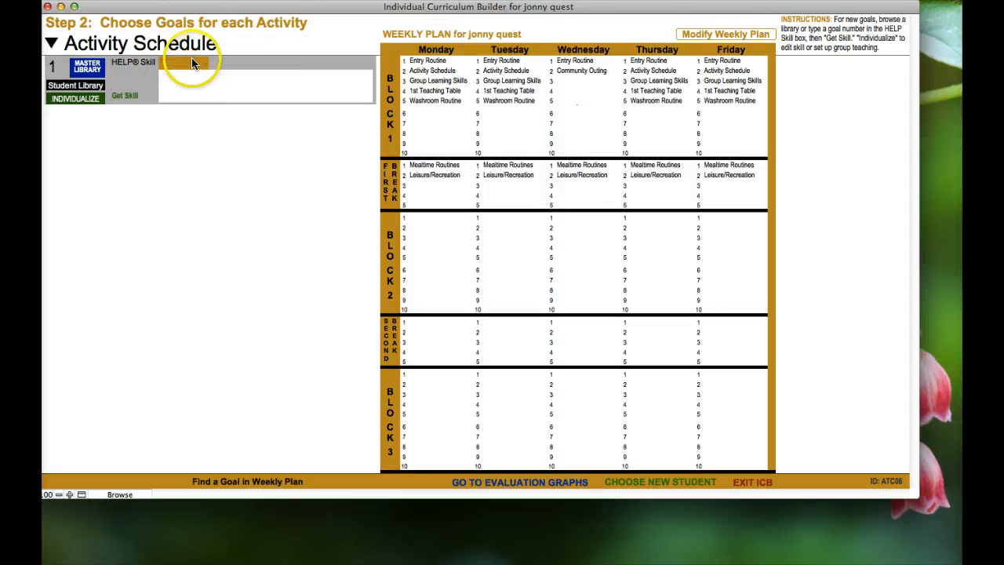
Open the Step 1 Weekly Plan for editing with Modify Weekly Plan
left_click(190, 62)
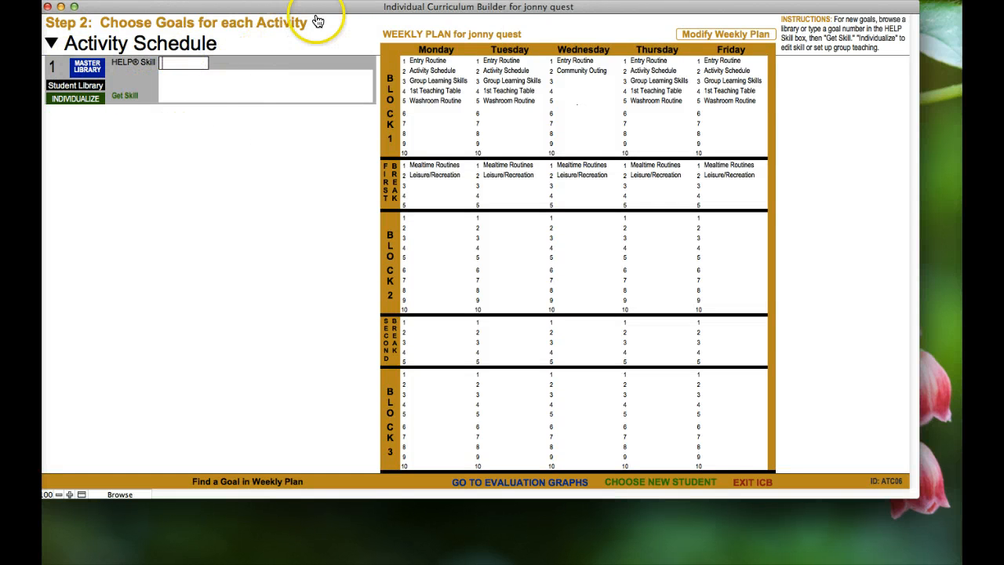
left_click_drag(318, 8, 364, 8)
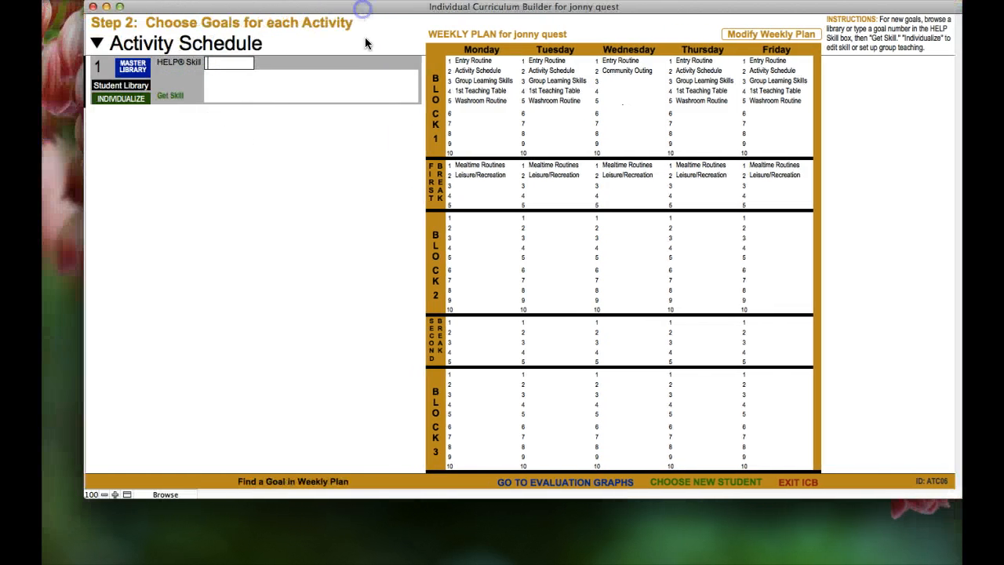
left_click(352, 166)
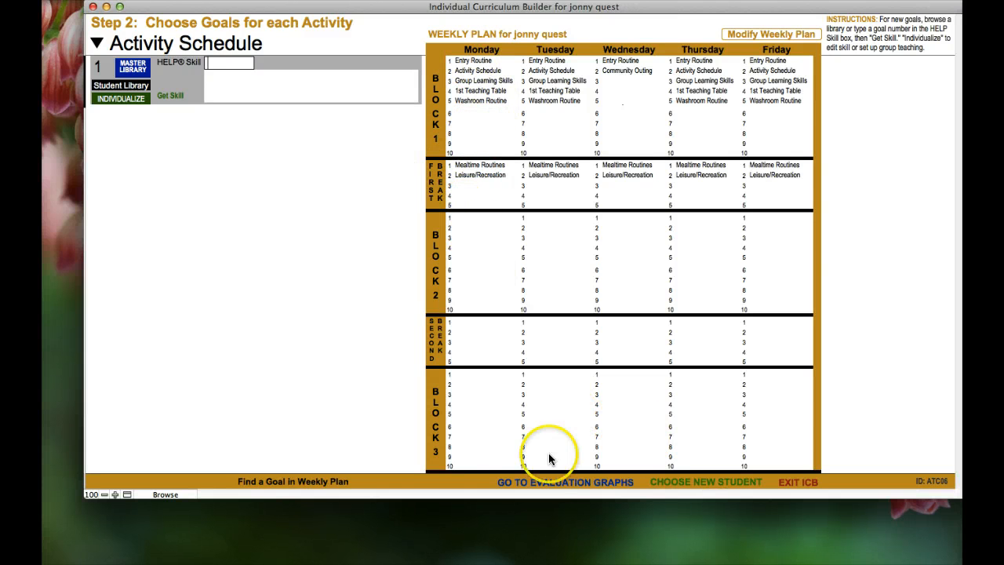
left_click(758, 35)
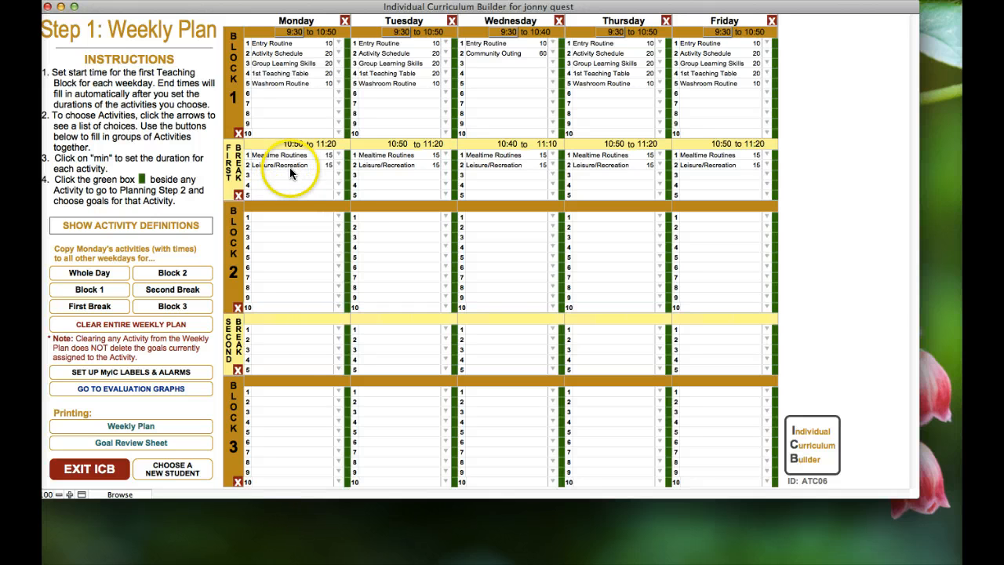
Put a 10-minute Entry Routine in Monday Block 2's first slot and open its goals page
left_click(338, 217)
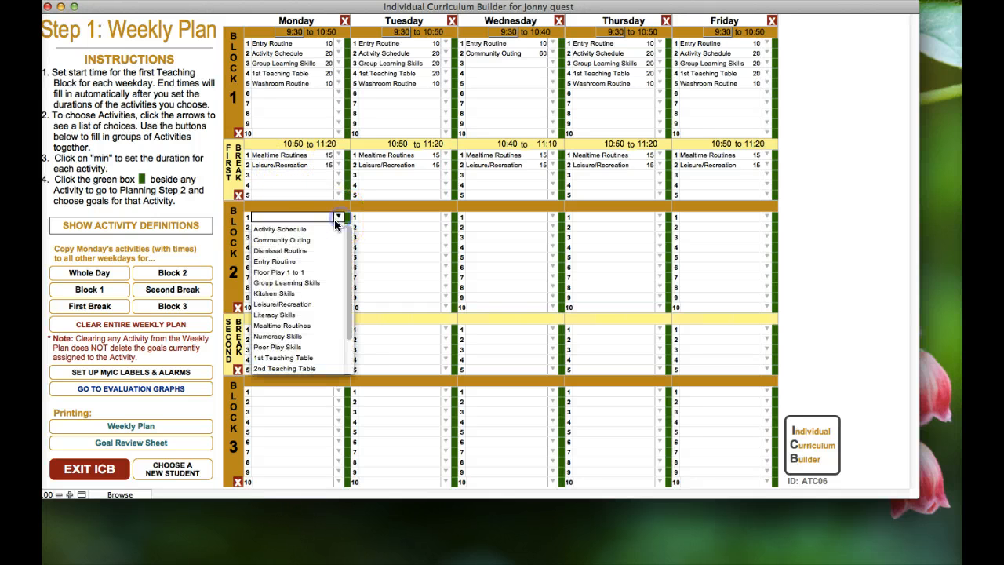
left_click(289, 260)
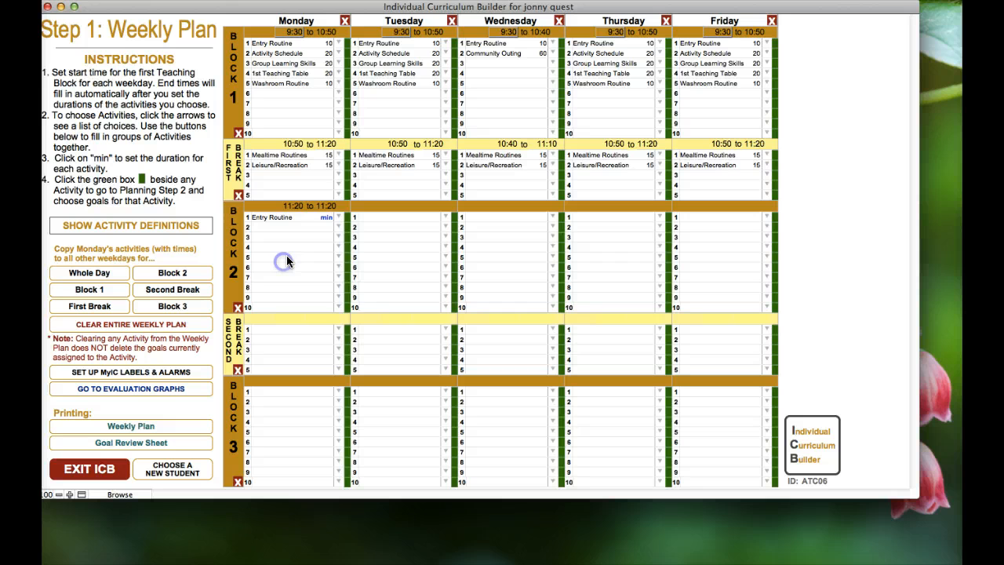
left_click(327, 218)
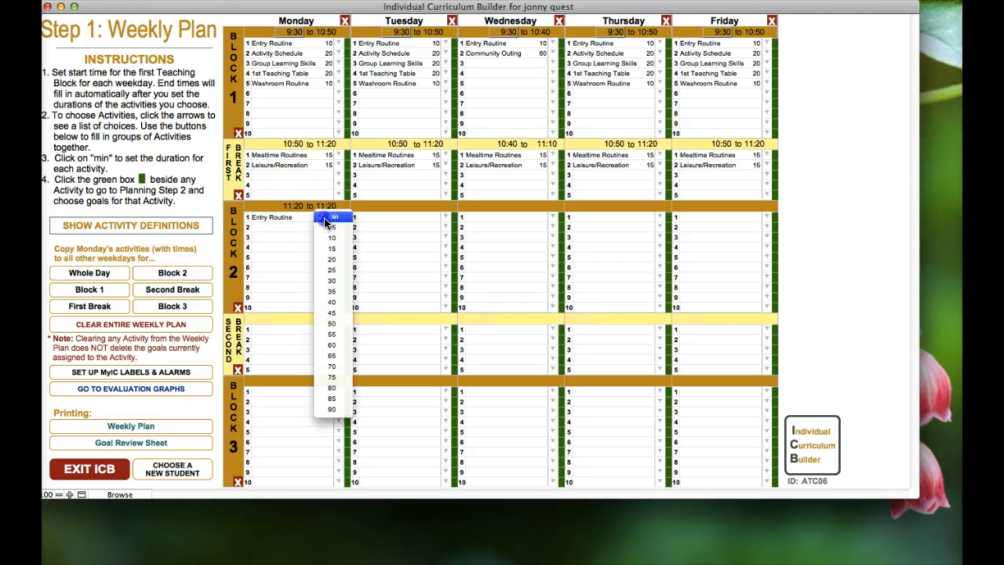
left_click(327, 239)
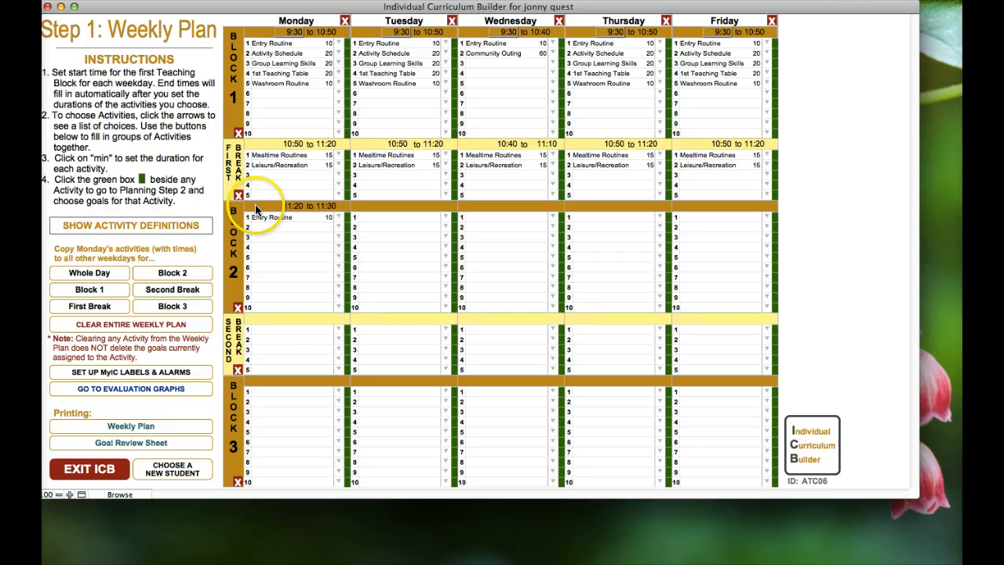
left_click(348, 219)
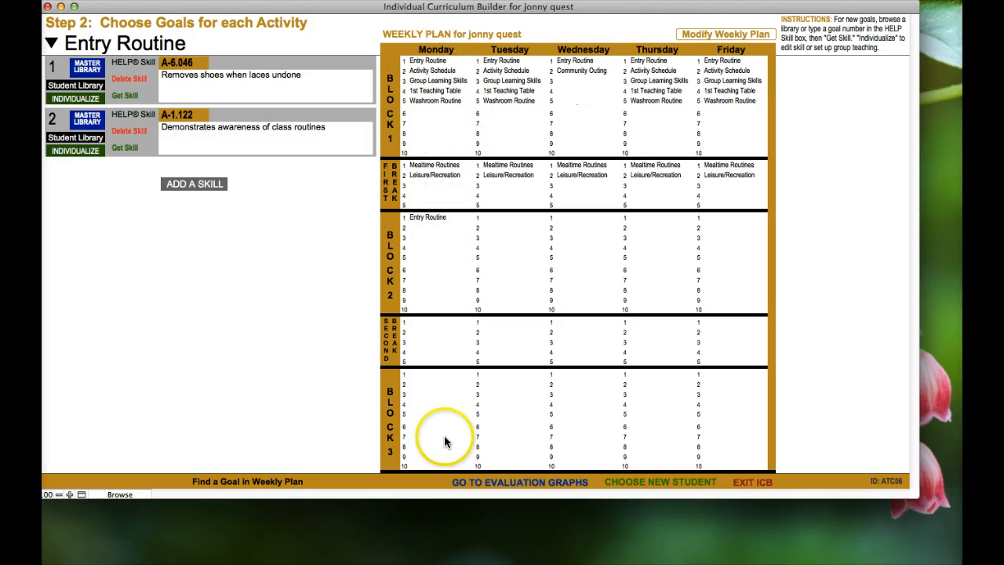
Go back to the Step 1 Weekly Plan, where Monday Block 2 runs 11:20 to 11:30
left_click_drag(332, 7, 356, 7)
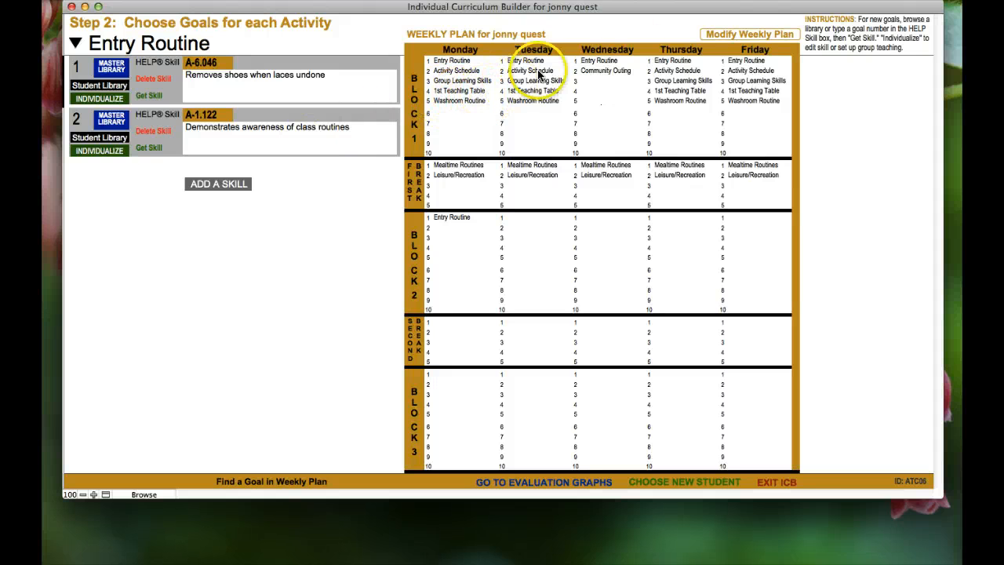
left_click(717, 32)
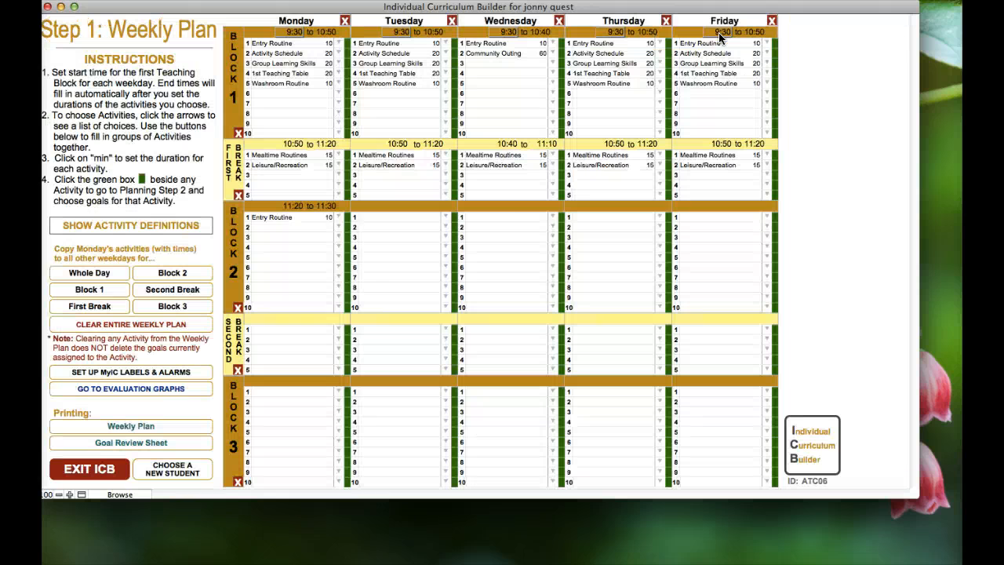
Put a 20-minute 2nd Teaching Table in Monday Block 2's second slot and open its empty goals page
left_click(338, 227)
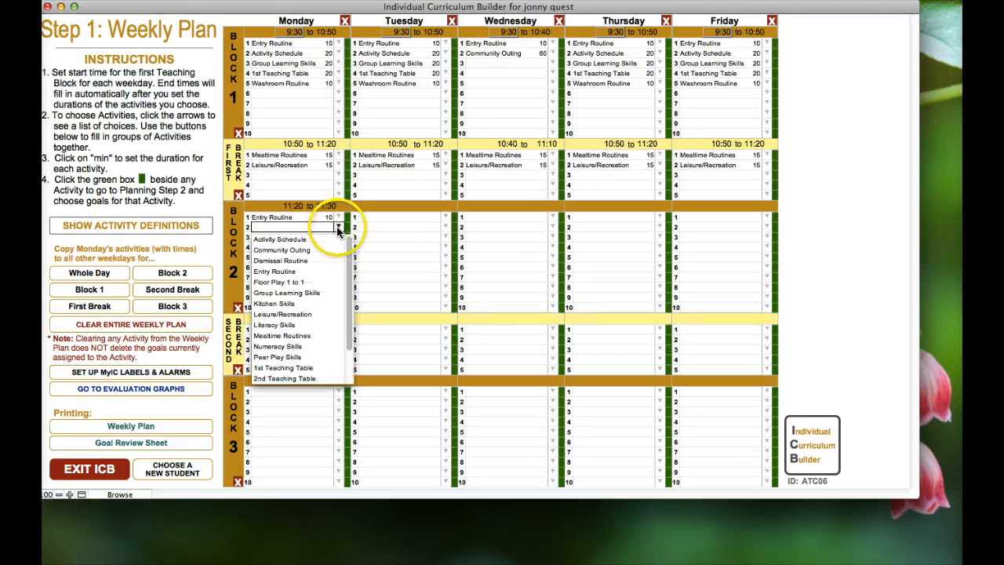
scroll(341, 275, "down", 2)
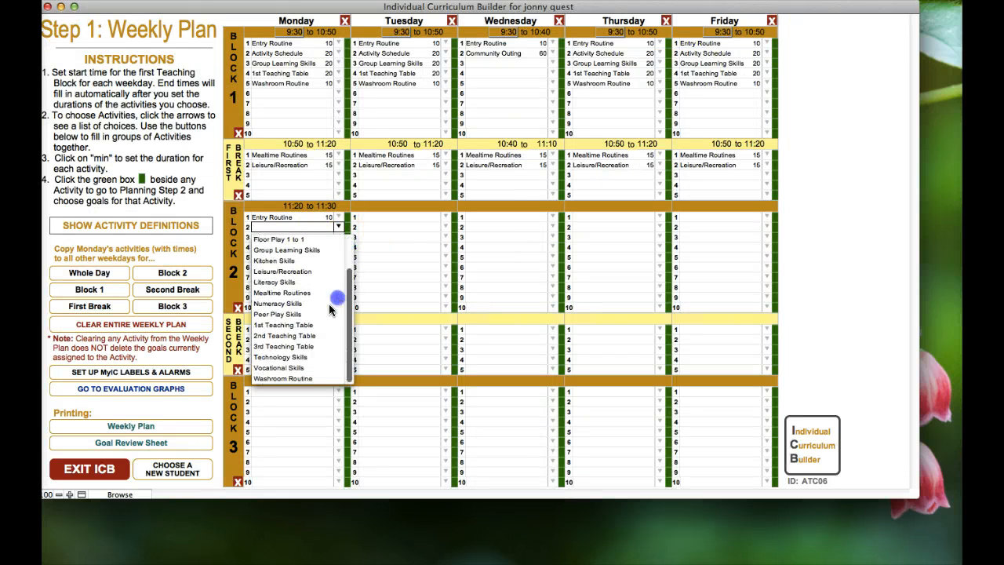
left_click(284, 334)
left_click(324, 228)
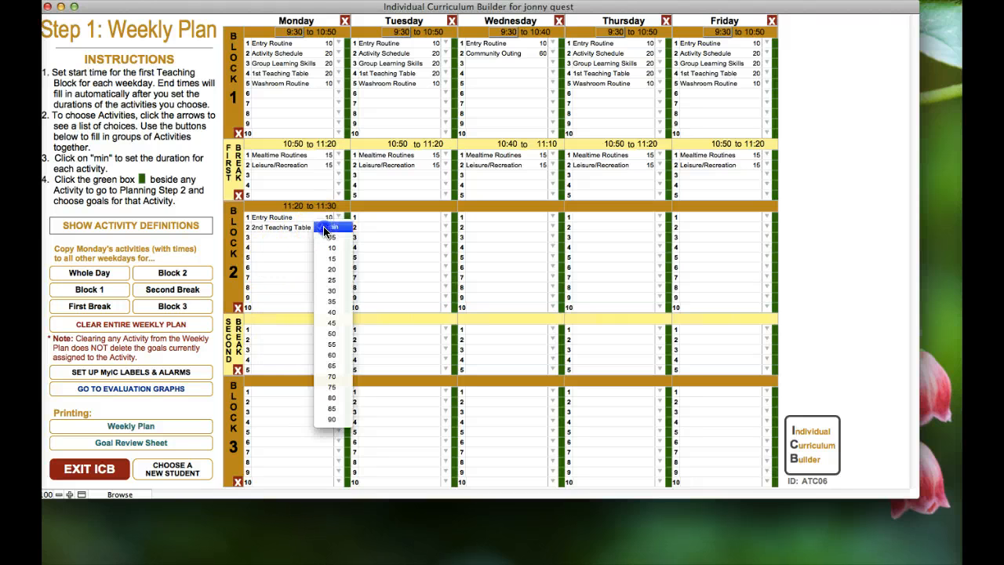
left_click(331, 269)
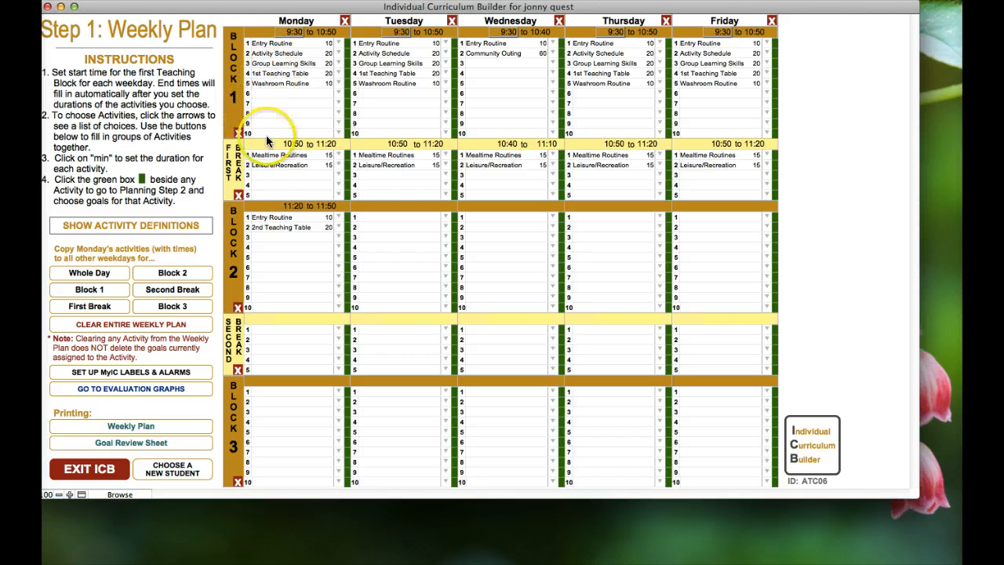
left_click(347, 227)
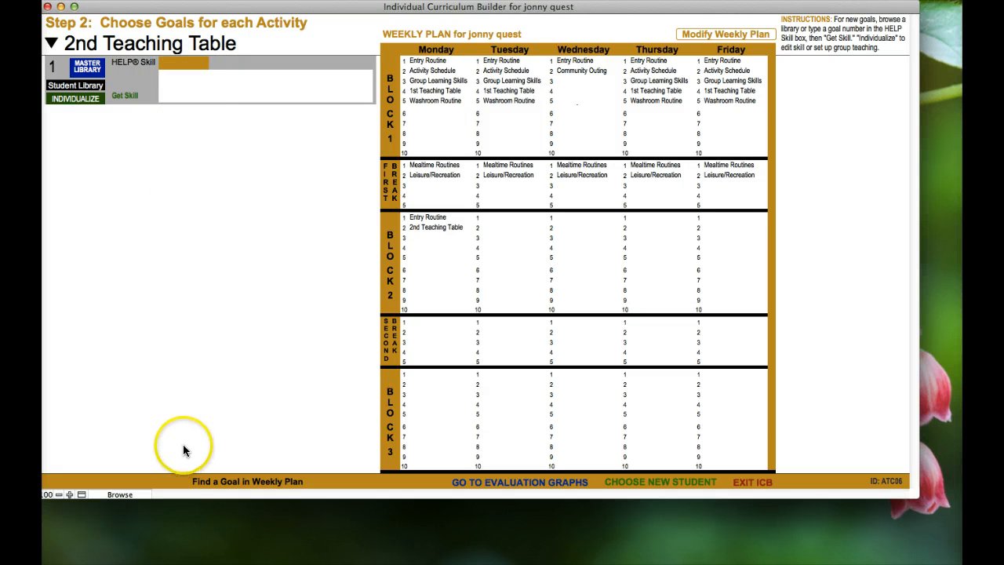
left_click_drag(362, 11, 380, 10)
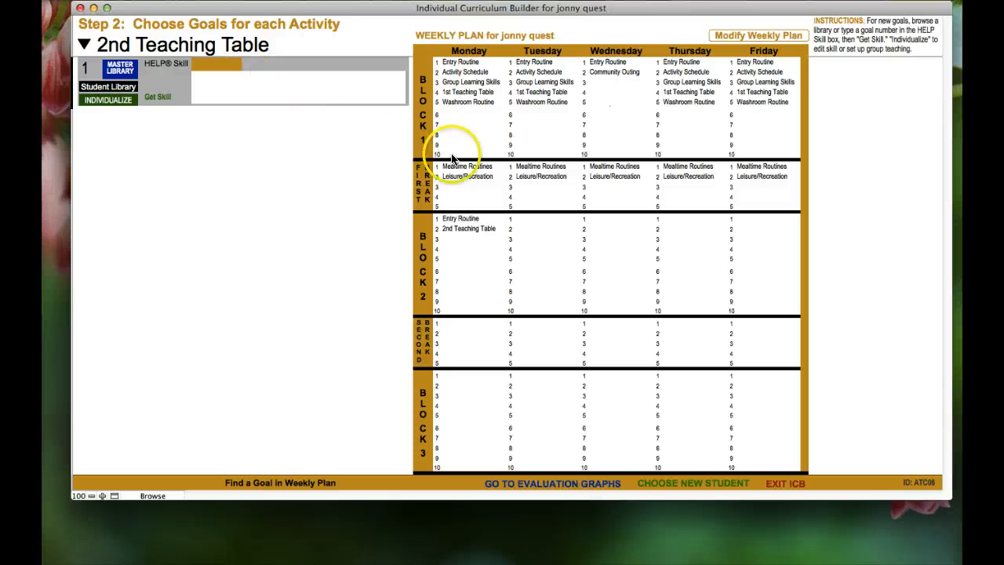
Switch to the Entry Routine goals and open A-1.122, Demonstrates awareness of class routines, for individualizing
left_click(83, 46)
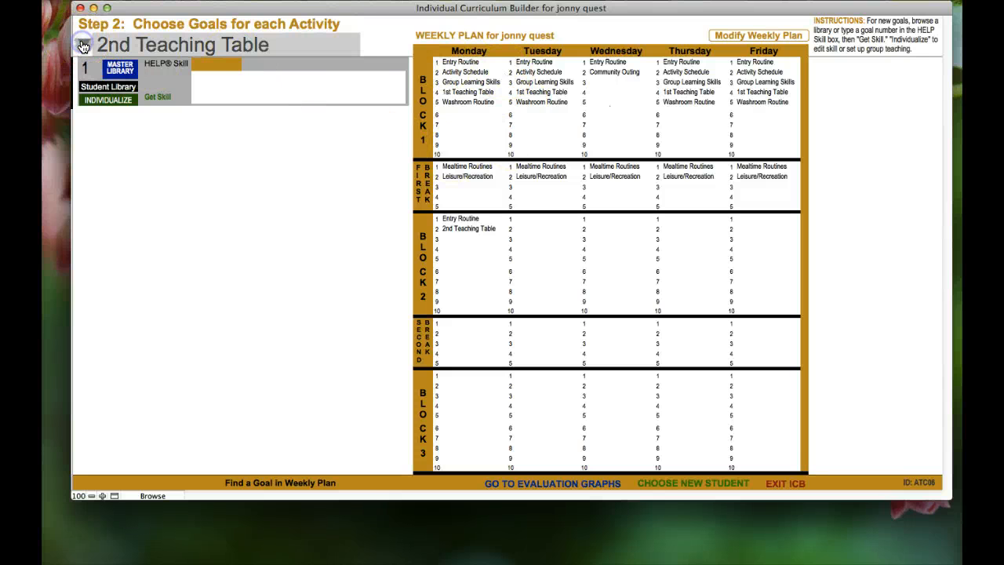
left_click(124, 95)
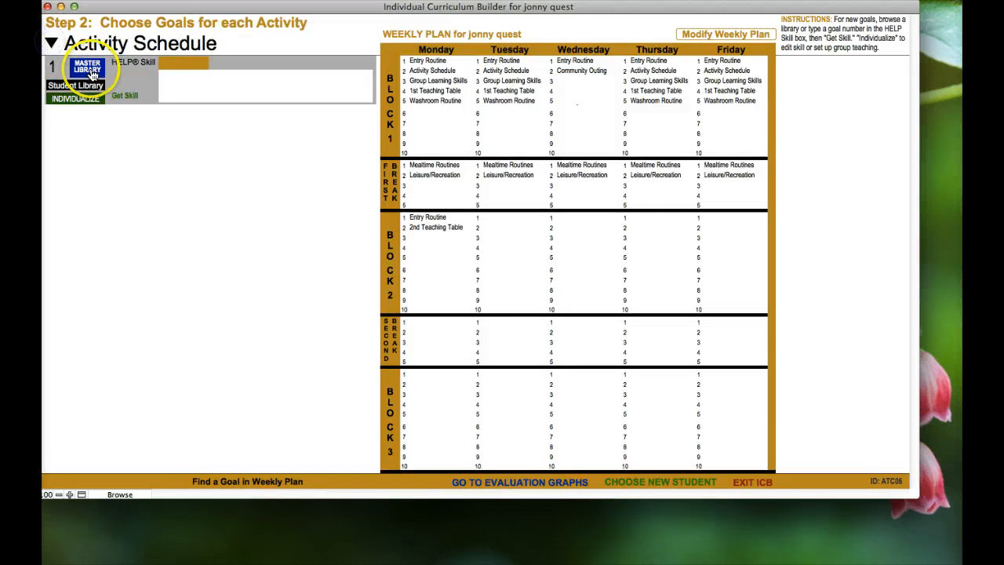
left_click(51, 42)
left_click(118, 126)
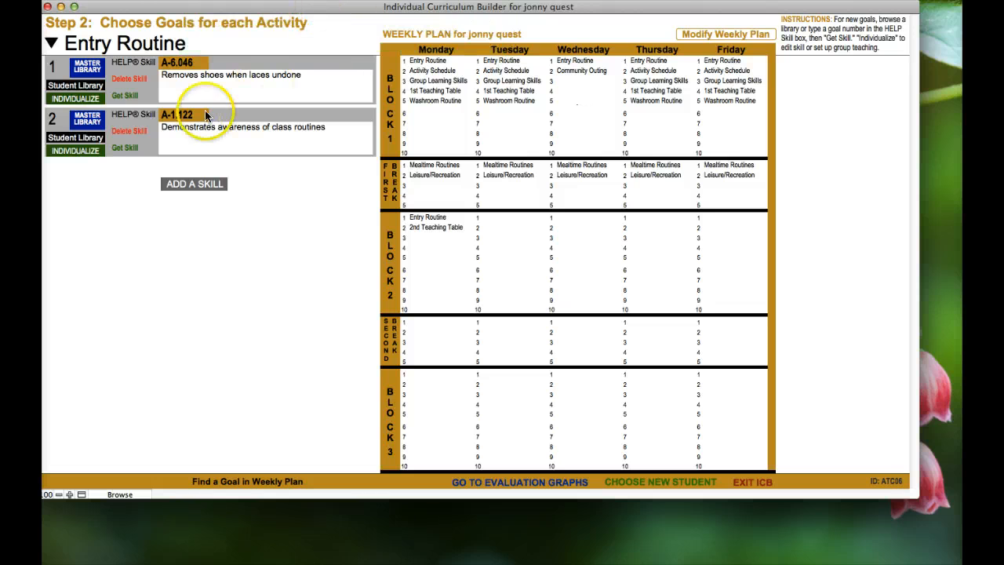
left_click(91, 152)
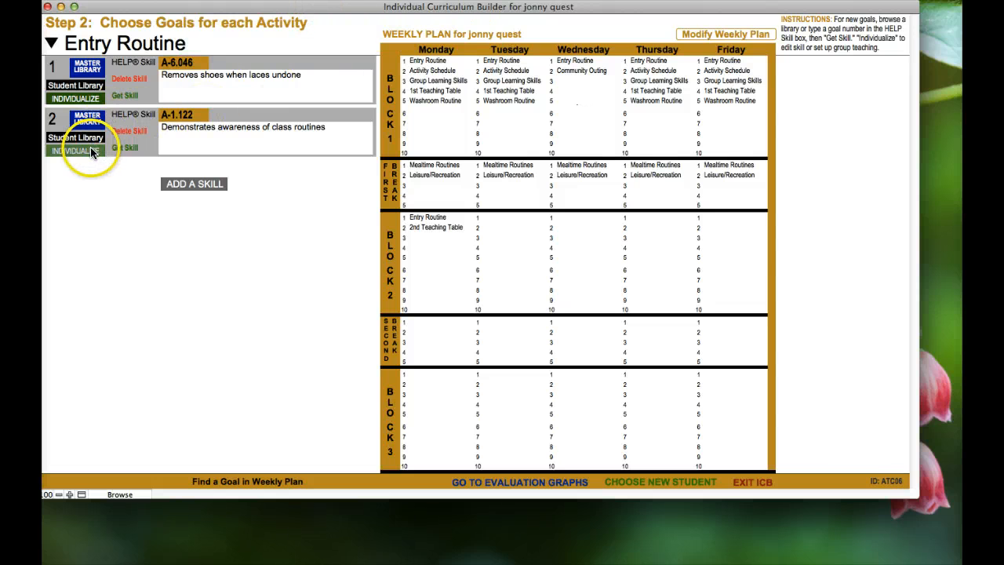
left_click_drag(308, 11, 364, 15)
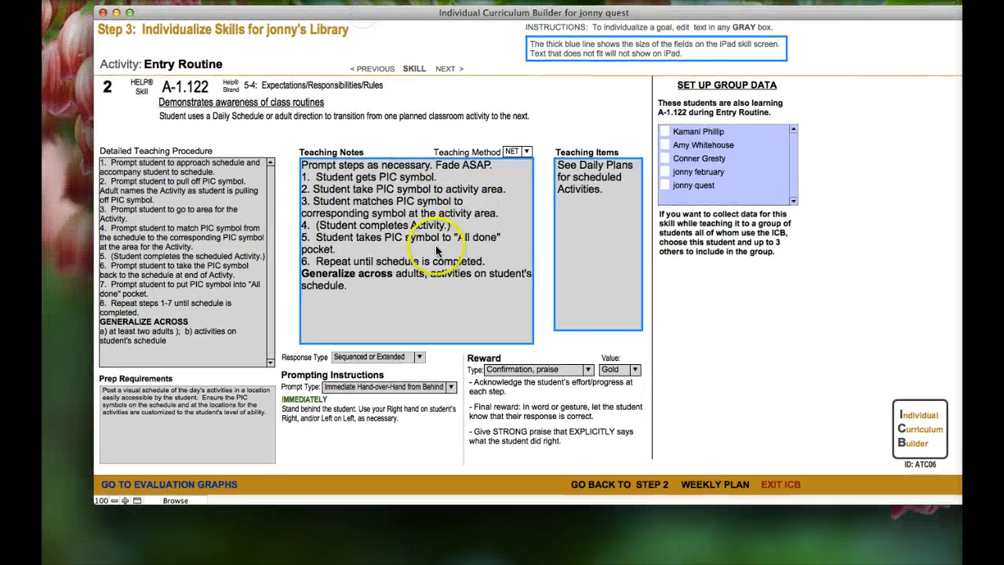